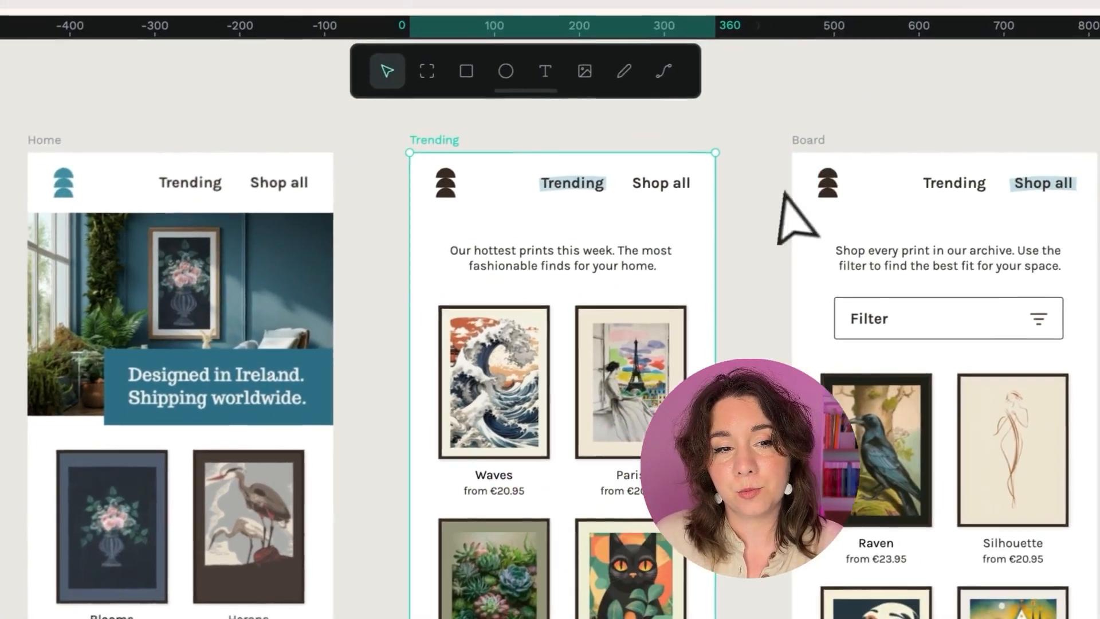
- Rename the third board, the one with the filter, as "Shop all"
click(777, 157)
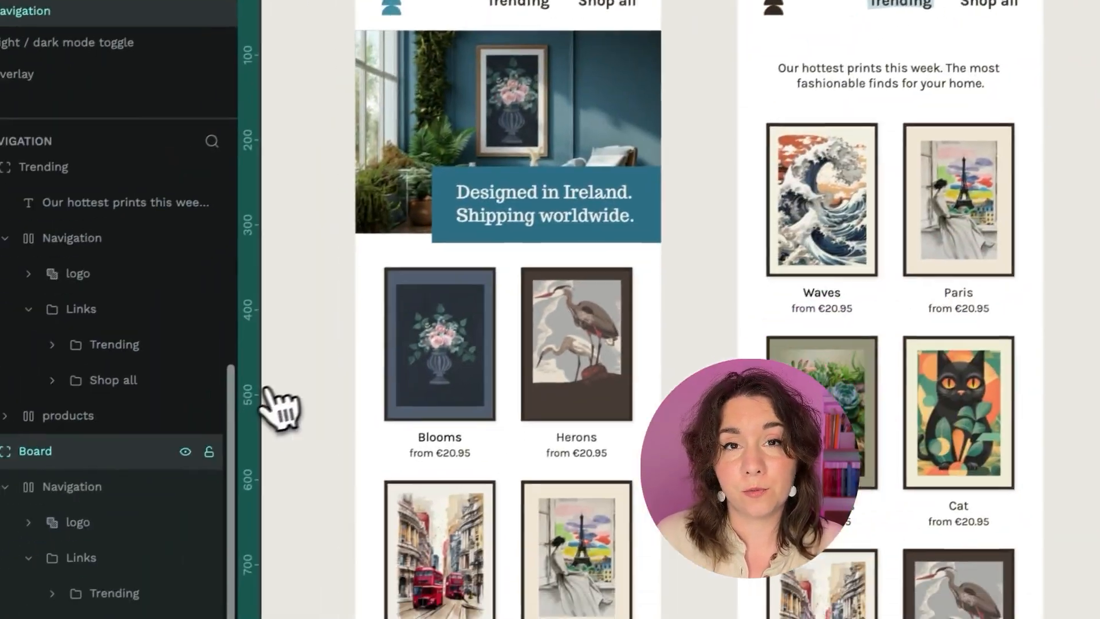
double_click(83, 405)
text(Shop all)
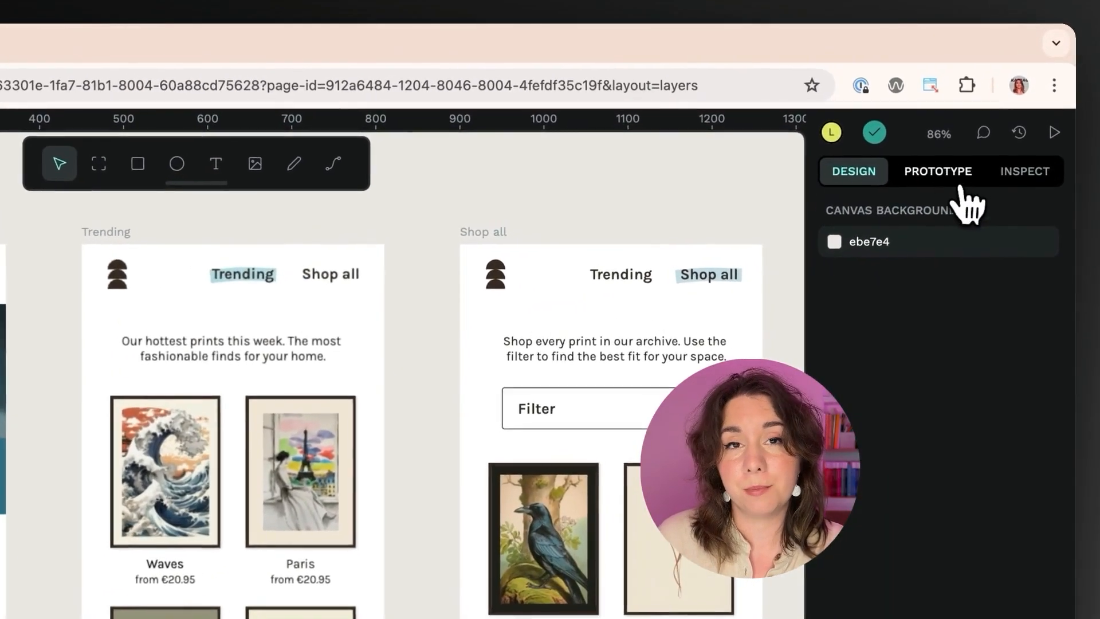
- Switch to prototype mode and select the Trending link group in the Home board's navigation
click(992, 114)
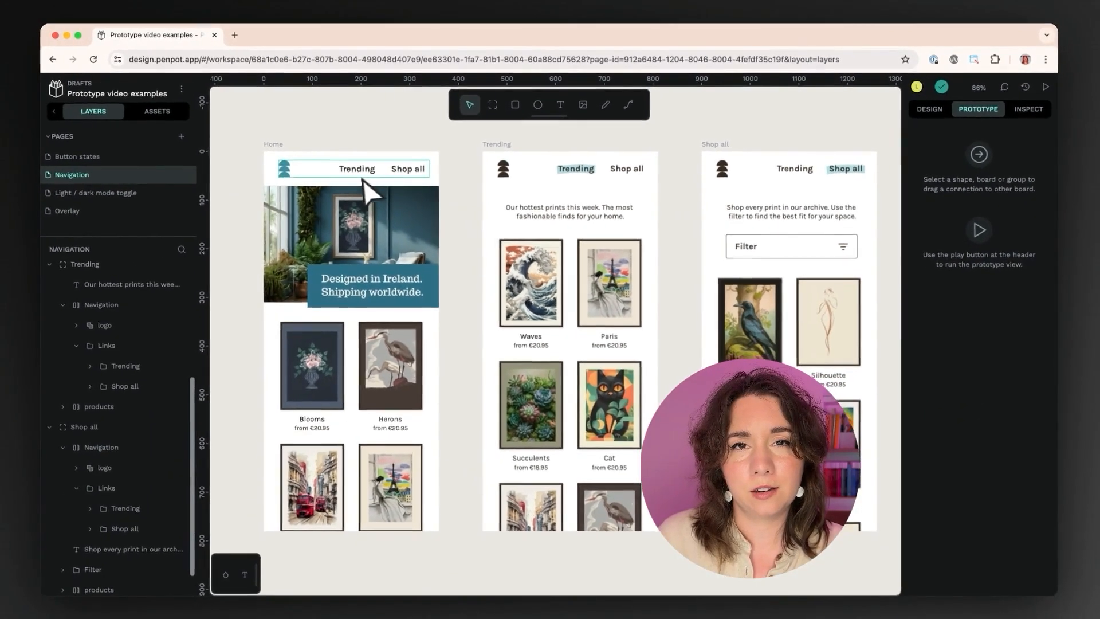
click(362, 173)
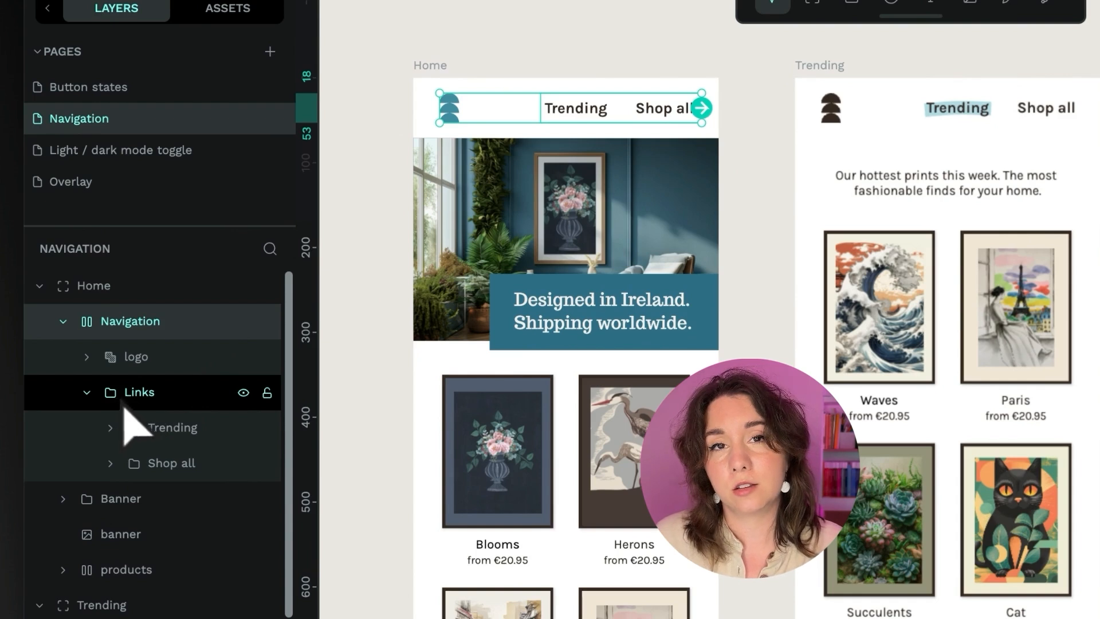
click(175, 436)
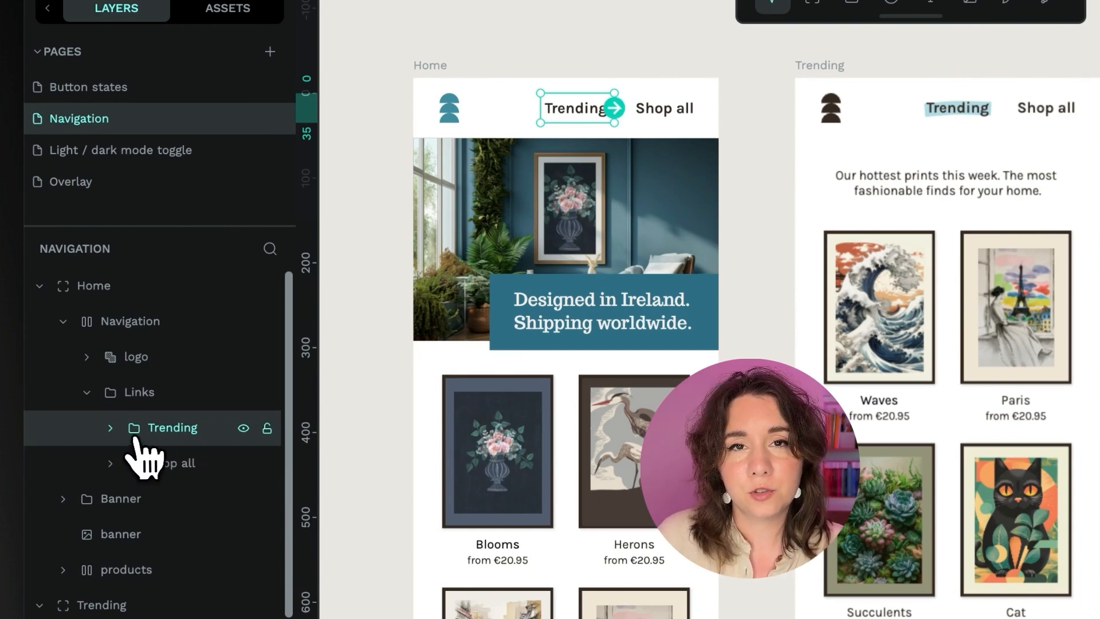
- Hide the highlight layer inside the Home board's Trending link group
click(110, 428)
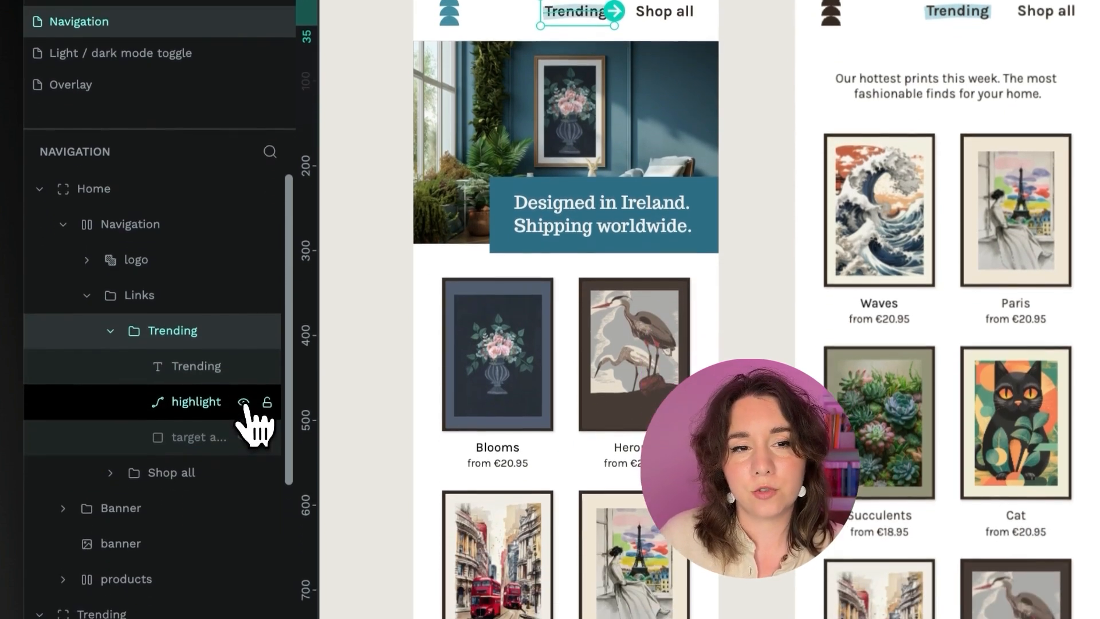
click(243, 402)
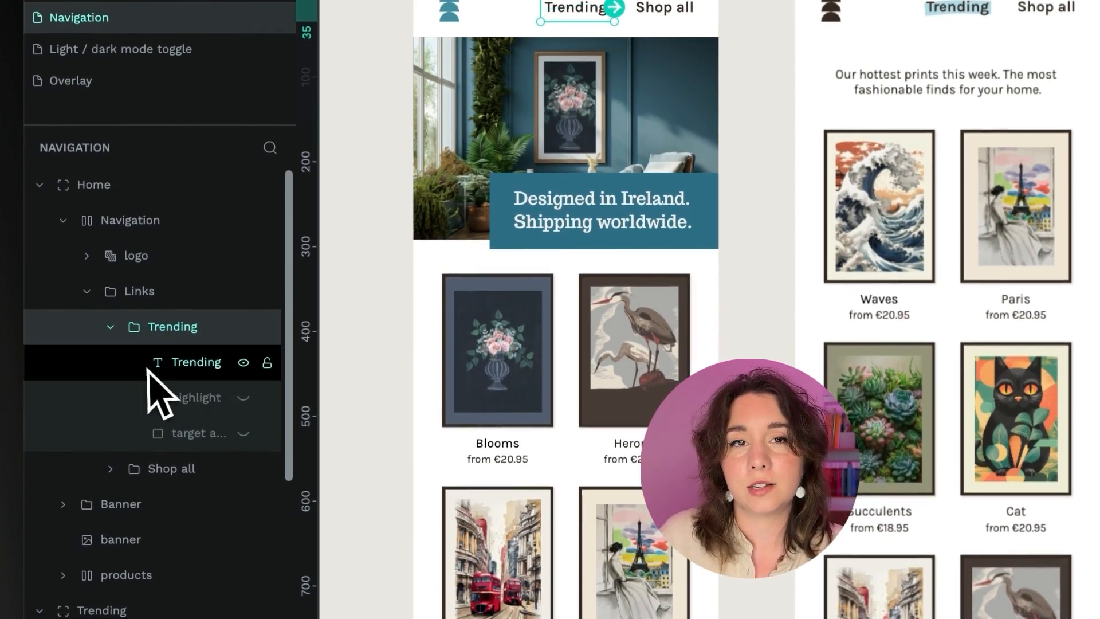
click(110, 328)
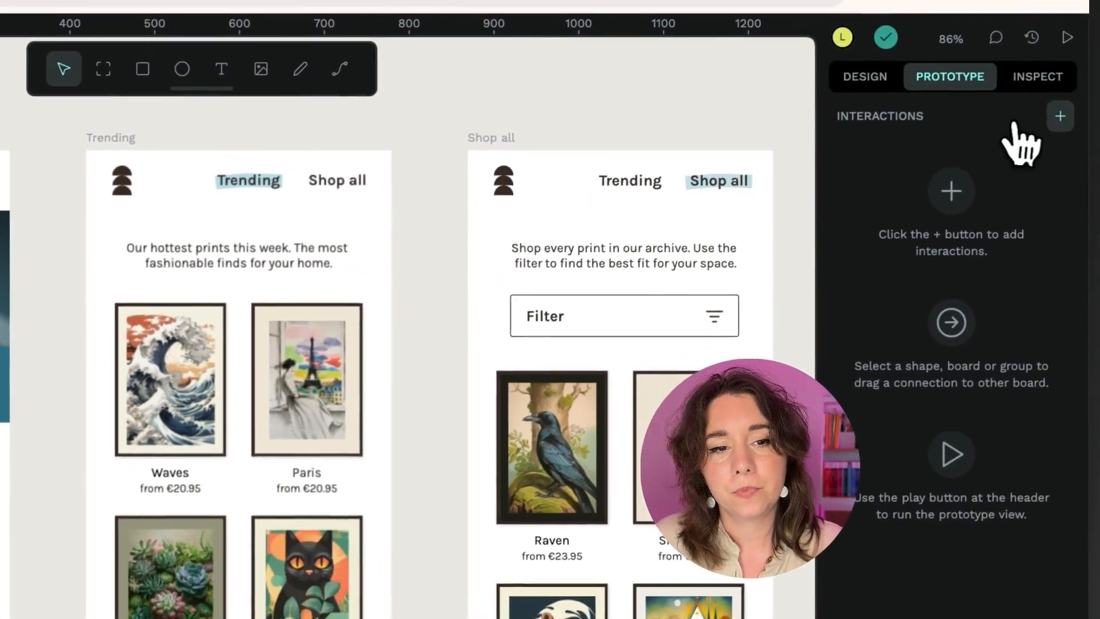
- Add an On Click interaction to the Home board's Trending link that navigates to the Trending board
click(1059, 116)
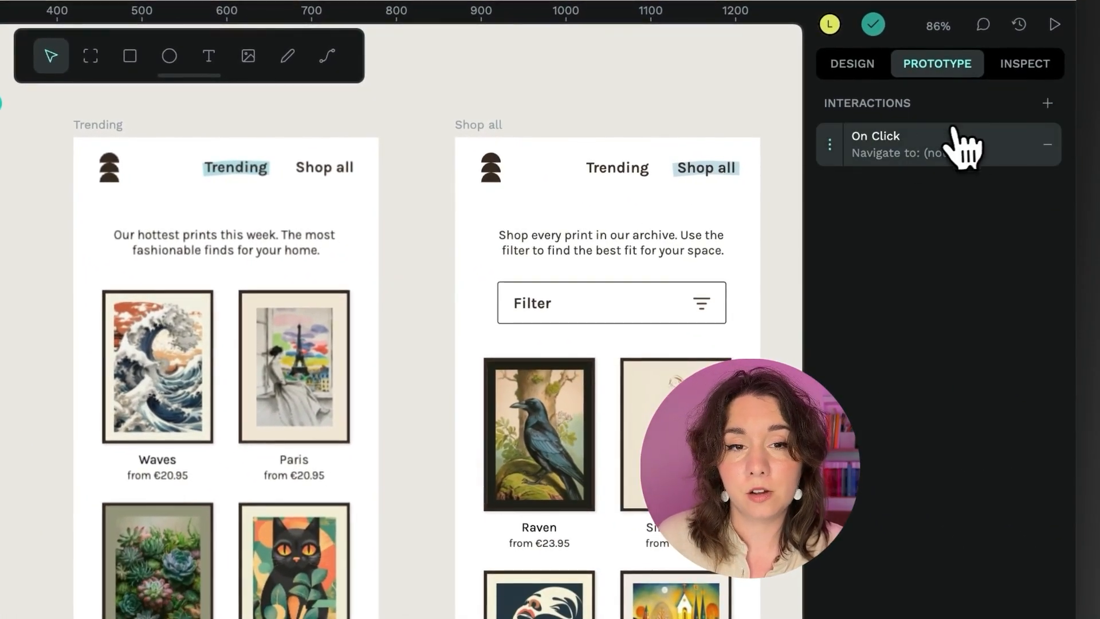
click(828, 148)
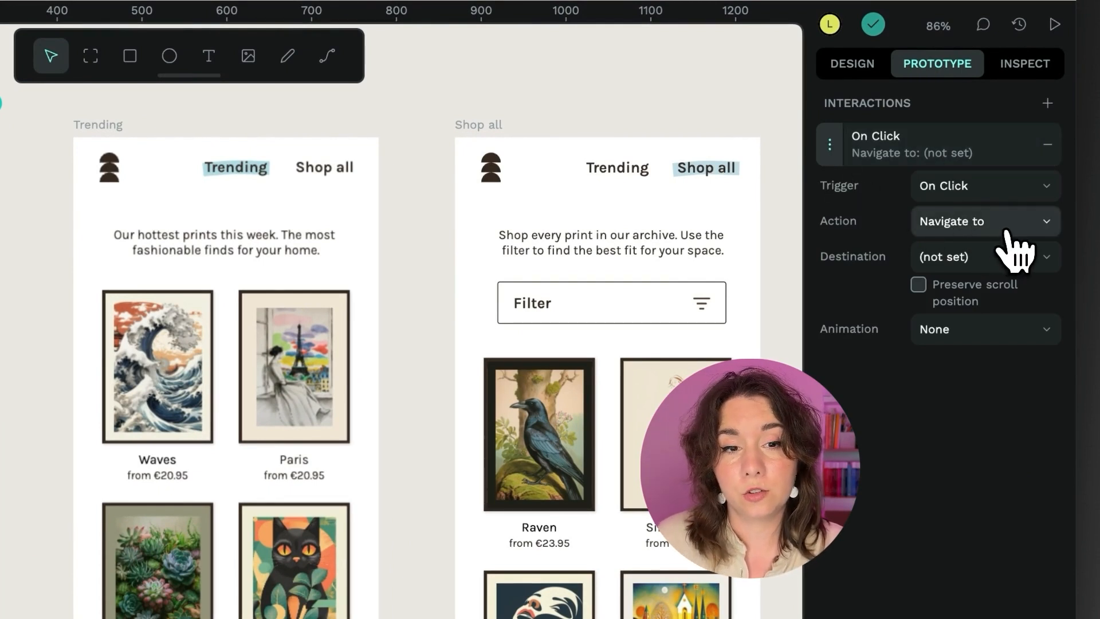
click(1002, 258)
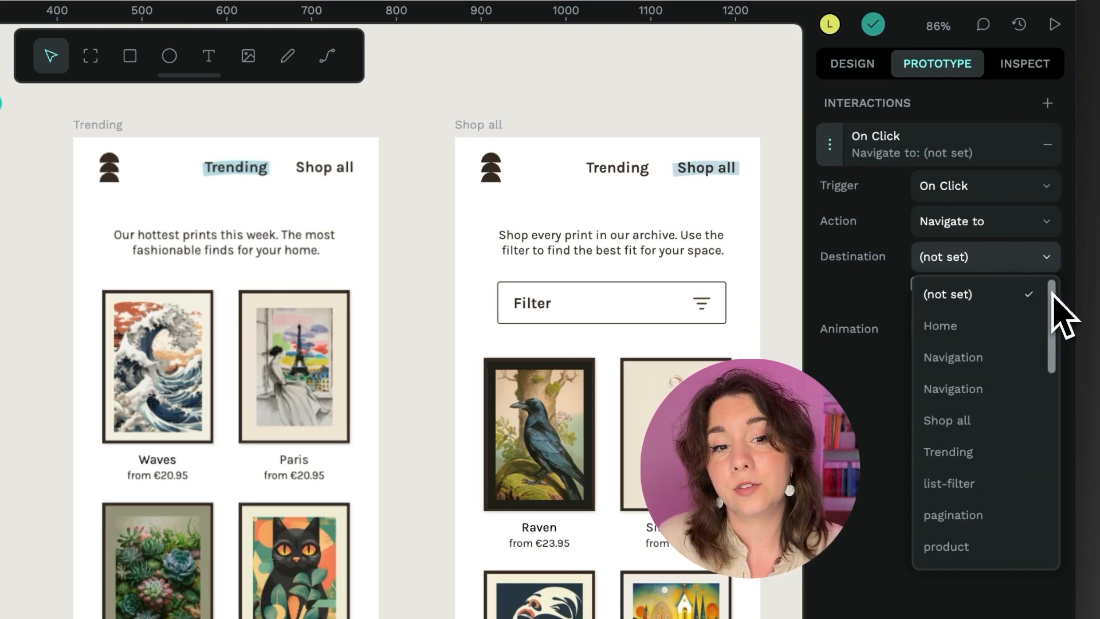
drag(1052, 312, 1048, 517)
drag(1042, 451, 1054, 218)
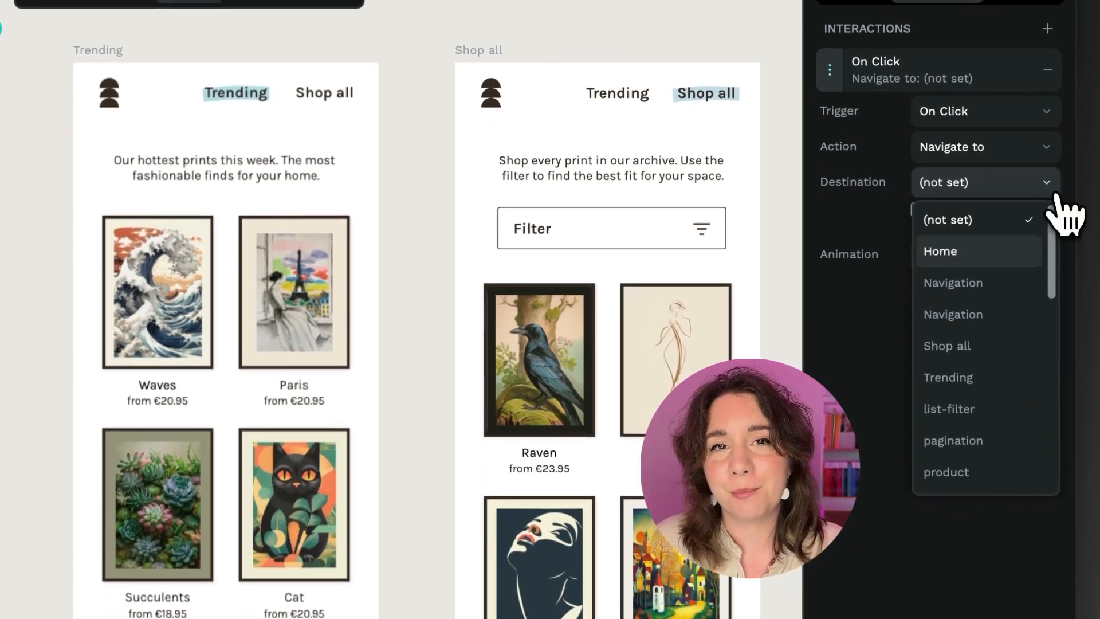
click(999, 376)
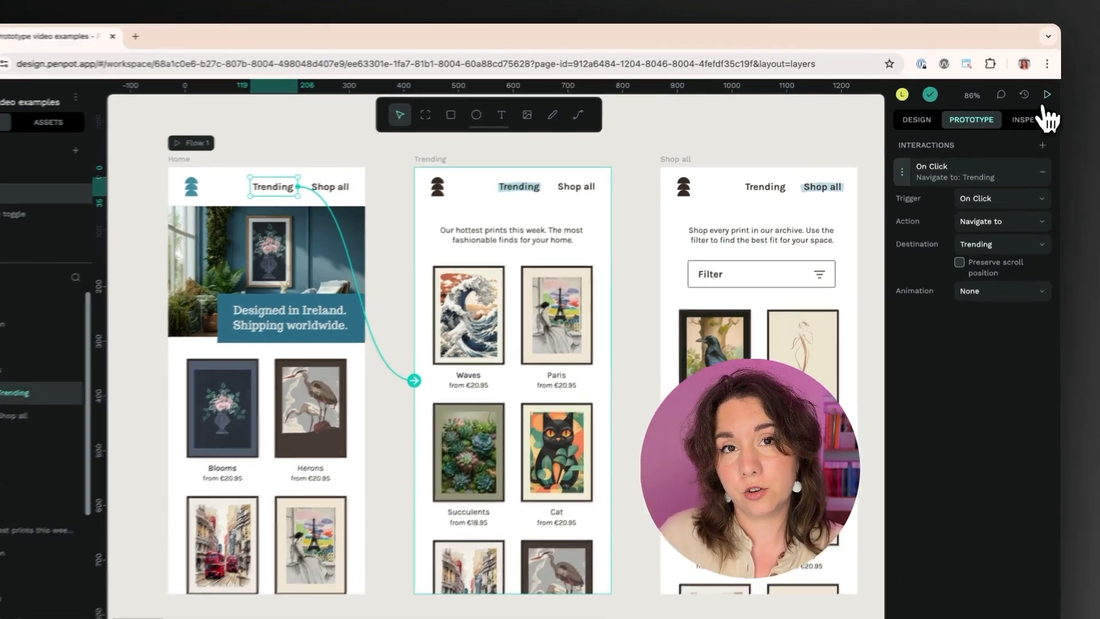
- Preview the prototype, test the Trending link on the Home screen, and return to the workspace
click(1045, 86)
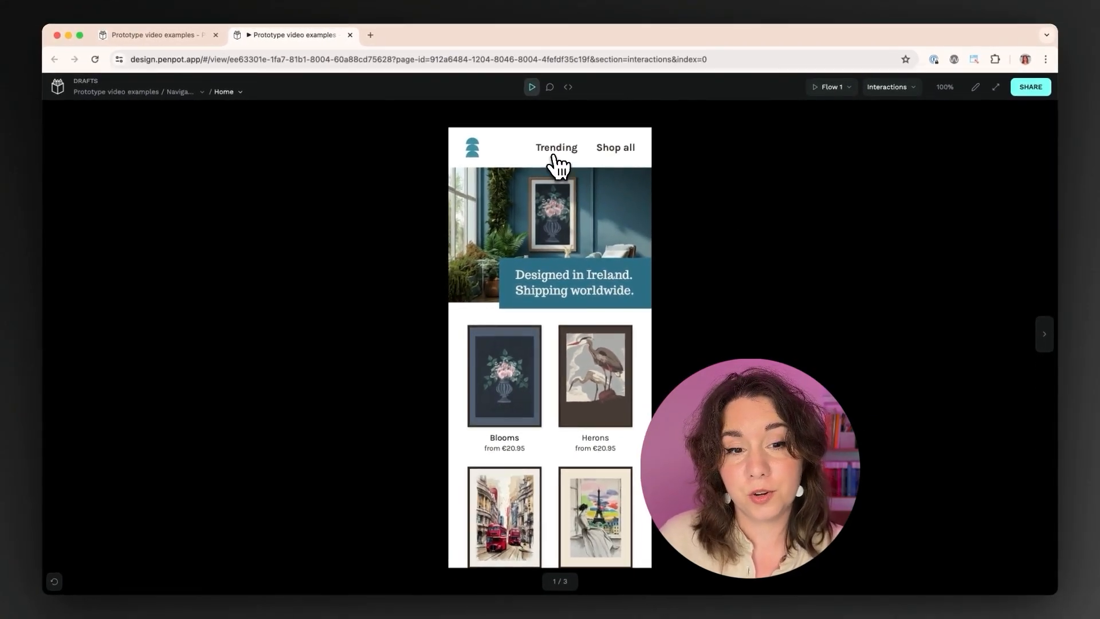
click(556, 150)
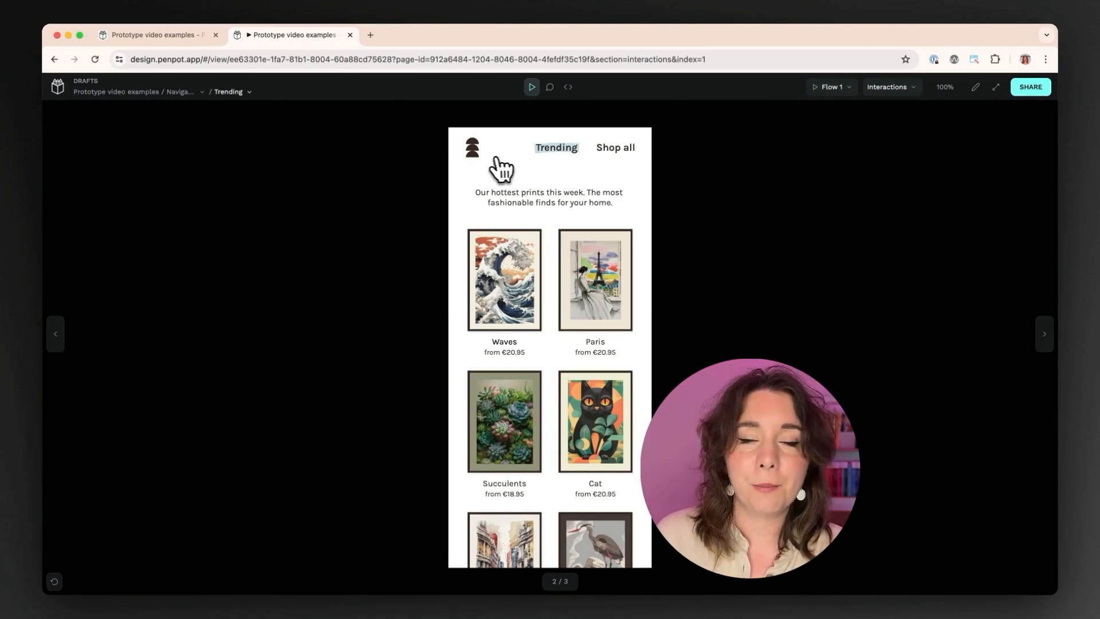
click(156, 36)
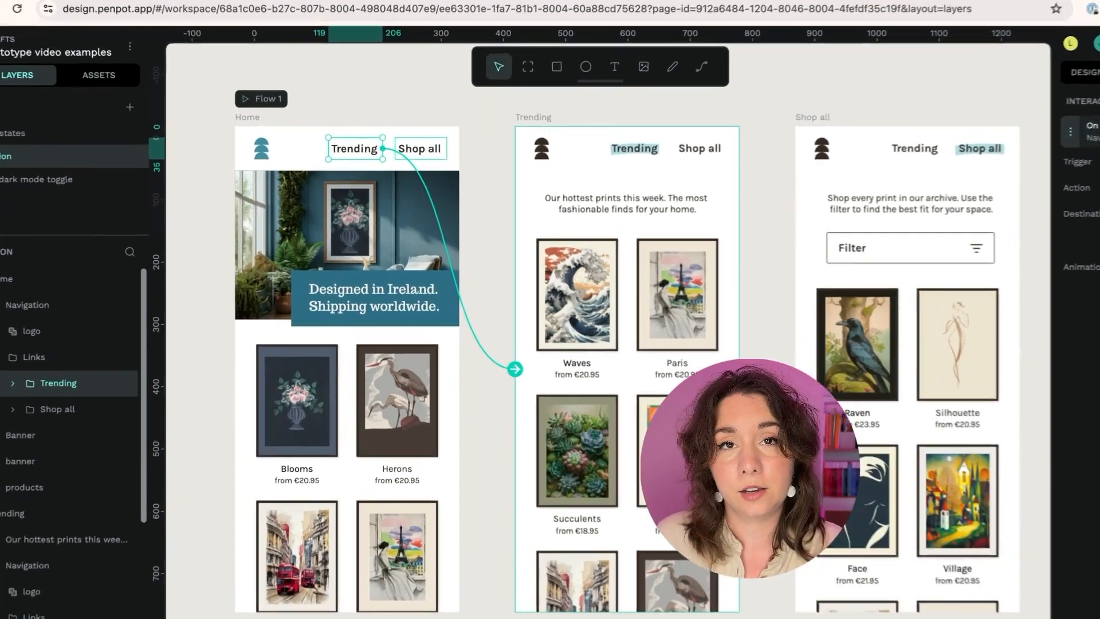
- Add an On Click interaction to the Home board's Shop all link that navigates to the Shop all board
click(411, 169)
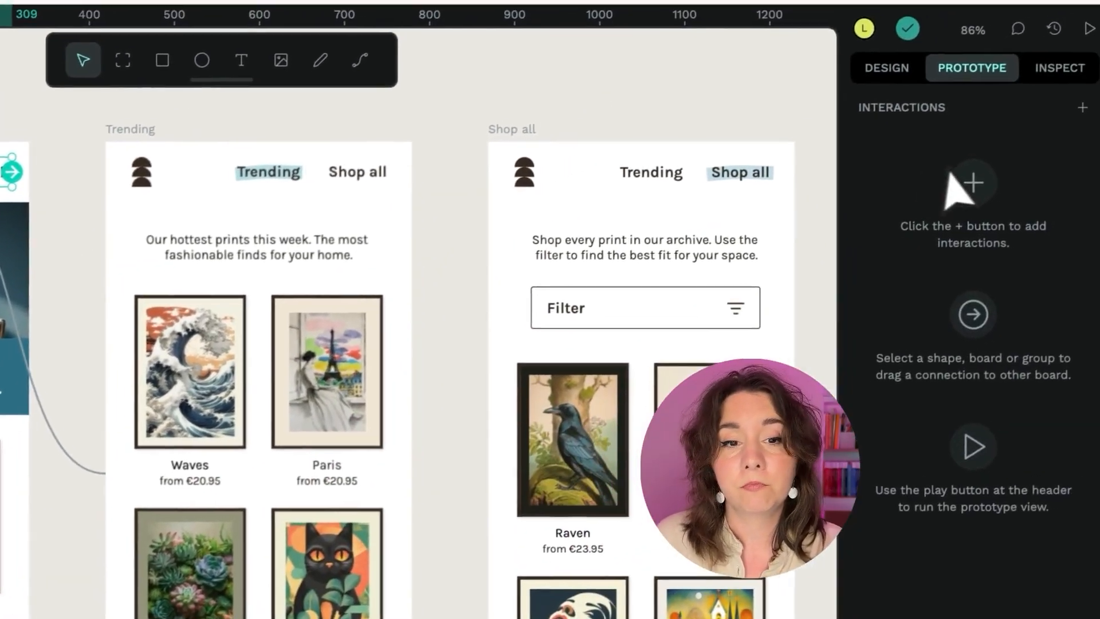
click(1047, 120)
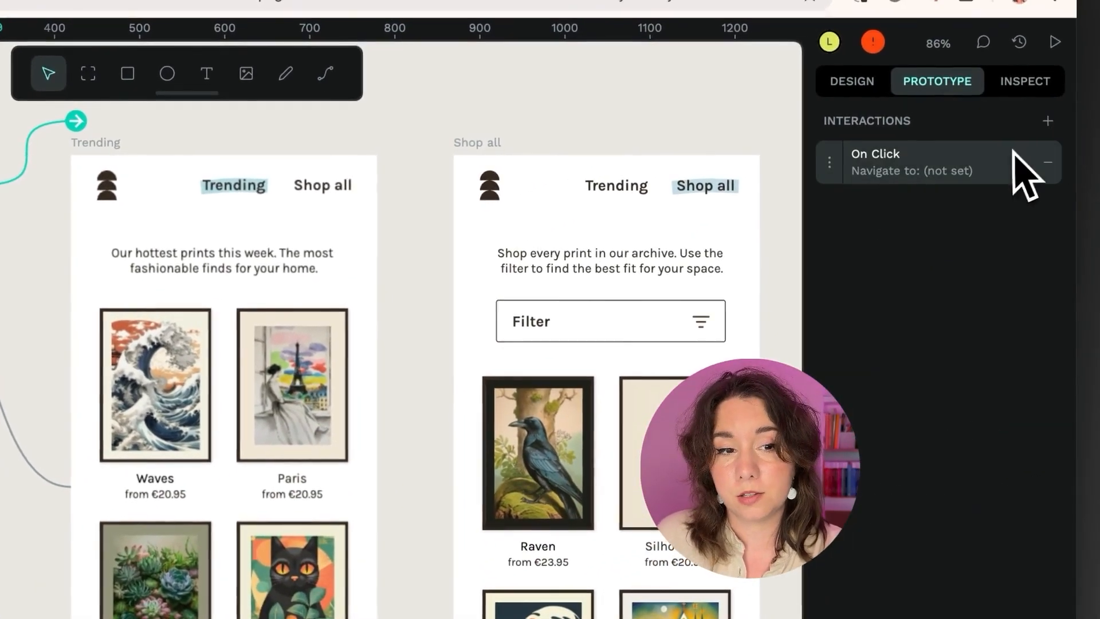
click(842, 178)
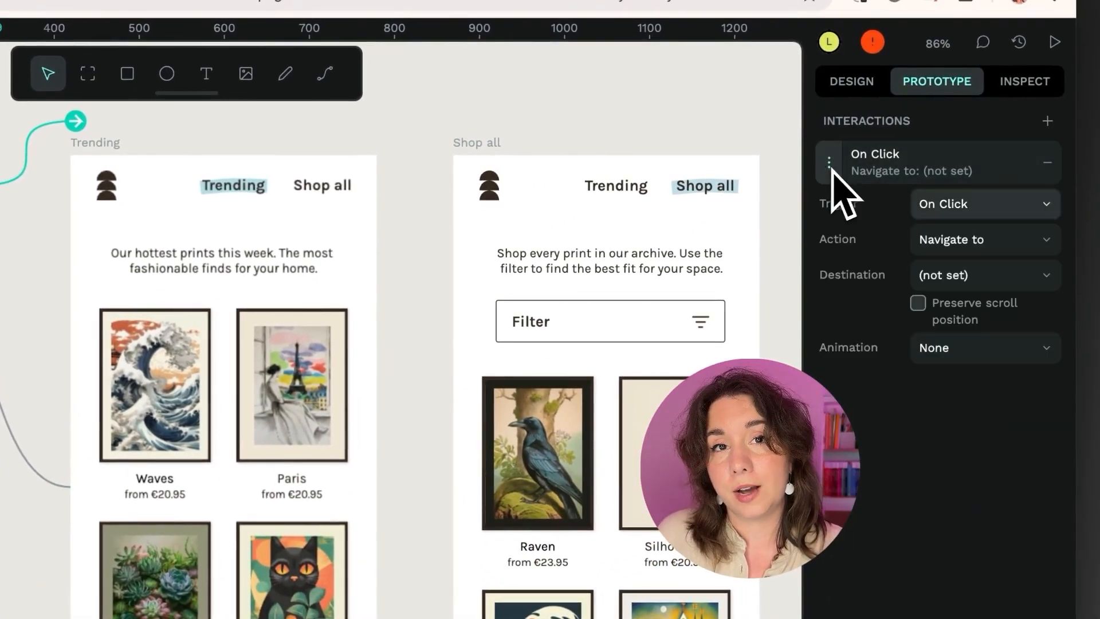
click(987, 276)
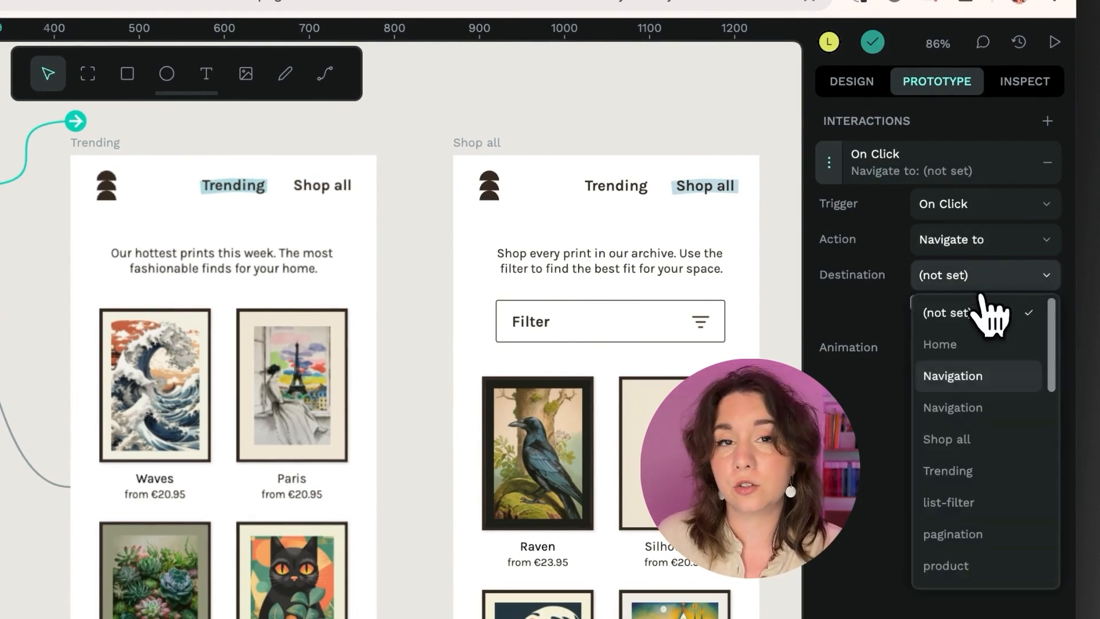
click(987, 440)
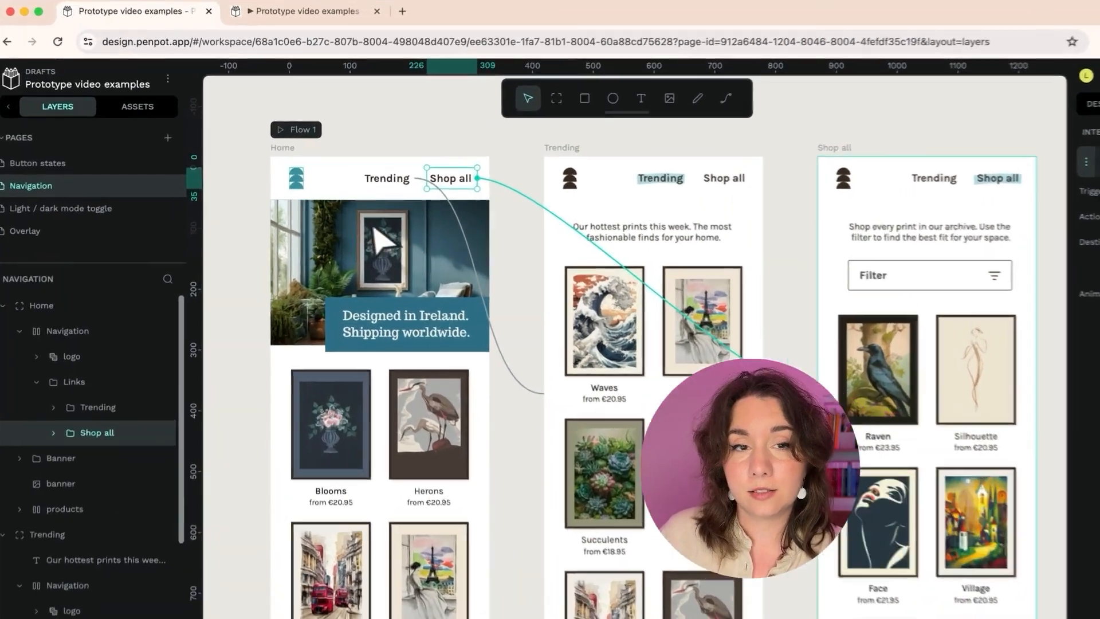
- Give the Home board's logo an On Click interaction that navigates to Home
click(286, 168)
click(680, 224)
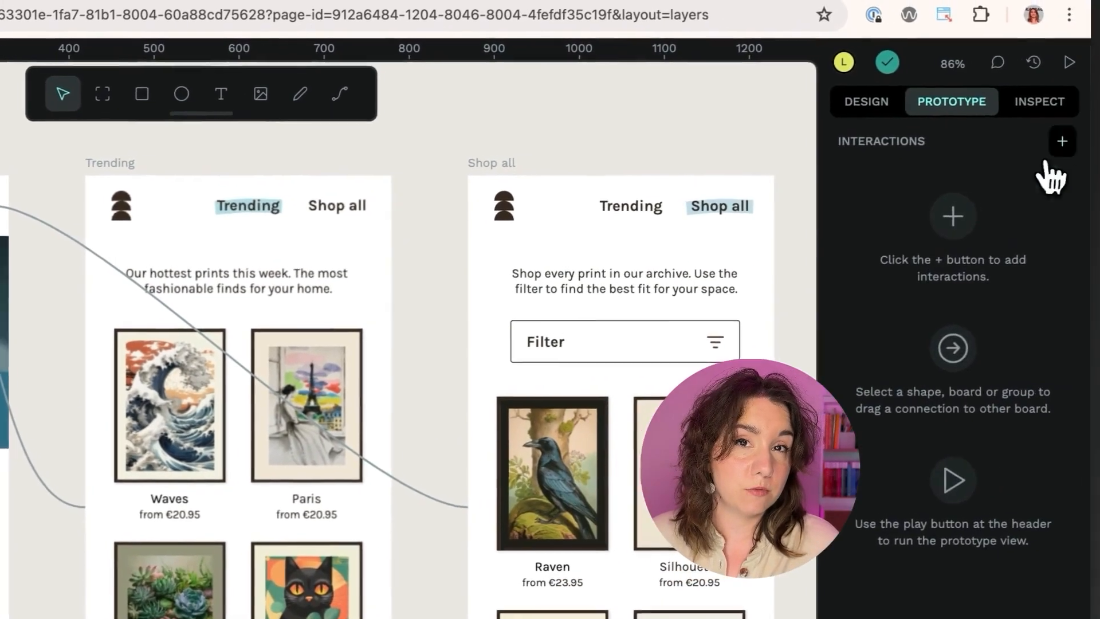
click(1051, 142)
click(859, 192)
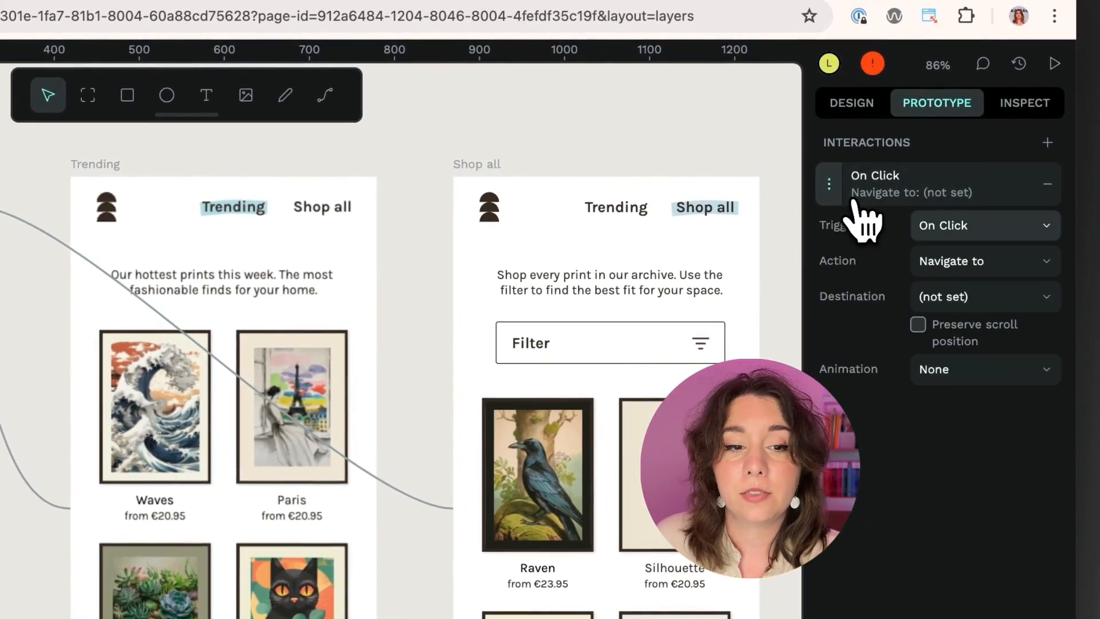
click(984, 296)
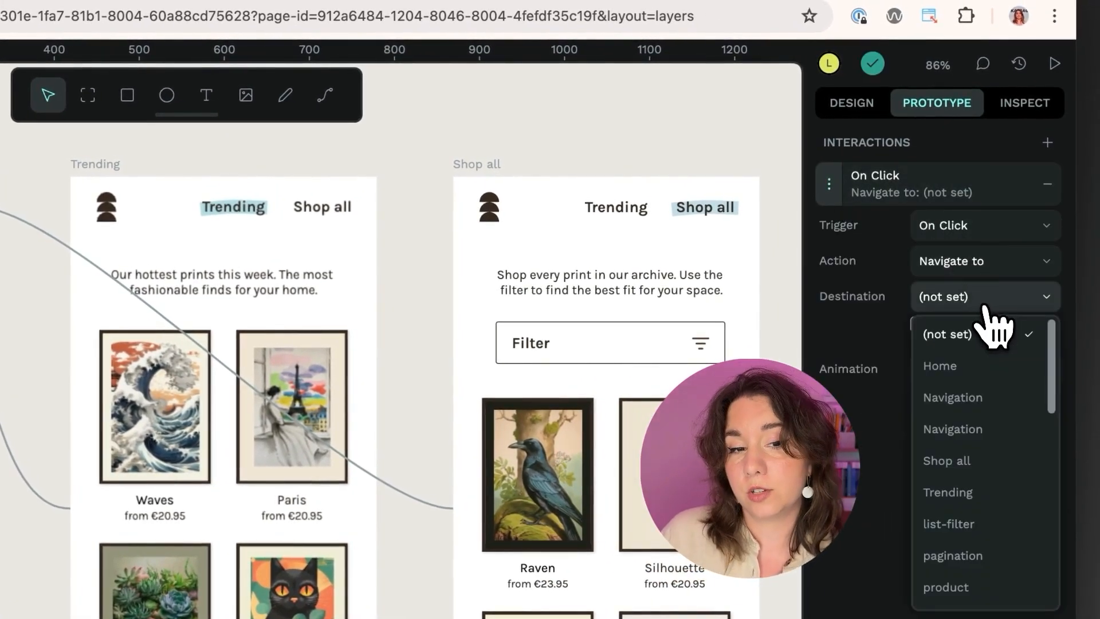
click(979, 365)
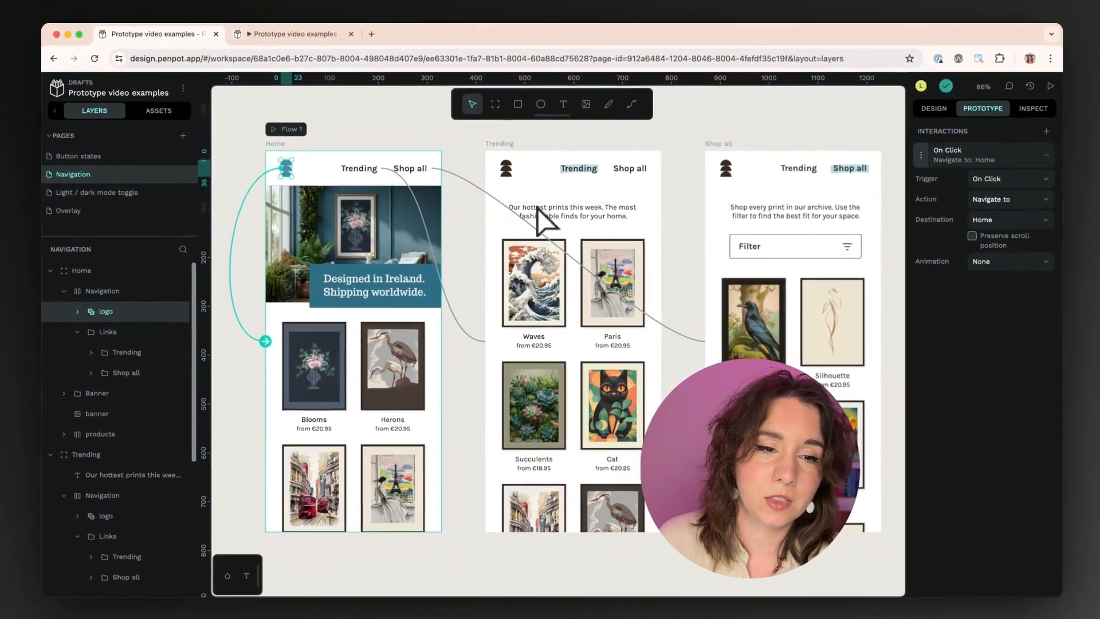
- Link the logo on the Trending board to the Home board with an On Click interaction
click(505, 168)
click(137, 447)
click(1046, 131)
click(994, 155)
click(992, 220)
click(985, 284)
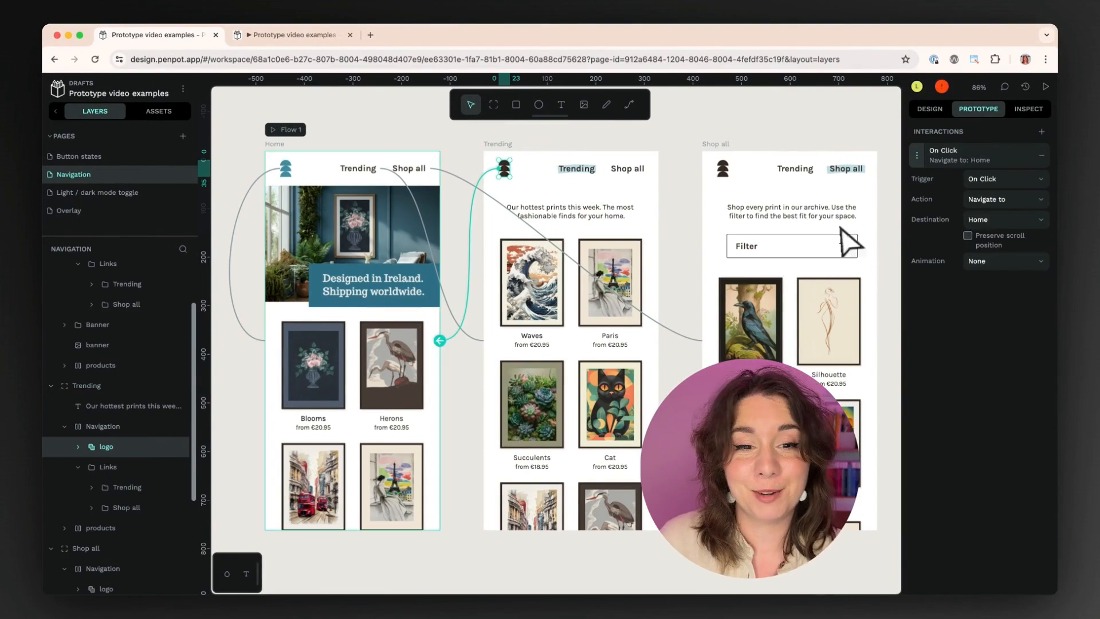
- Link the logo on the Shop all board to the Home board with an On Click interaction
click(723, 170)
click(183, 446)
click(1041, 132)
click(996, 155)
click(1001, 220)
click(994, 259)
- Give the Trending board's own Trending link an On Click interaction that navigates to Trending
click(582, 173)
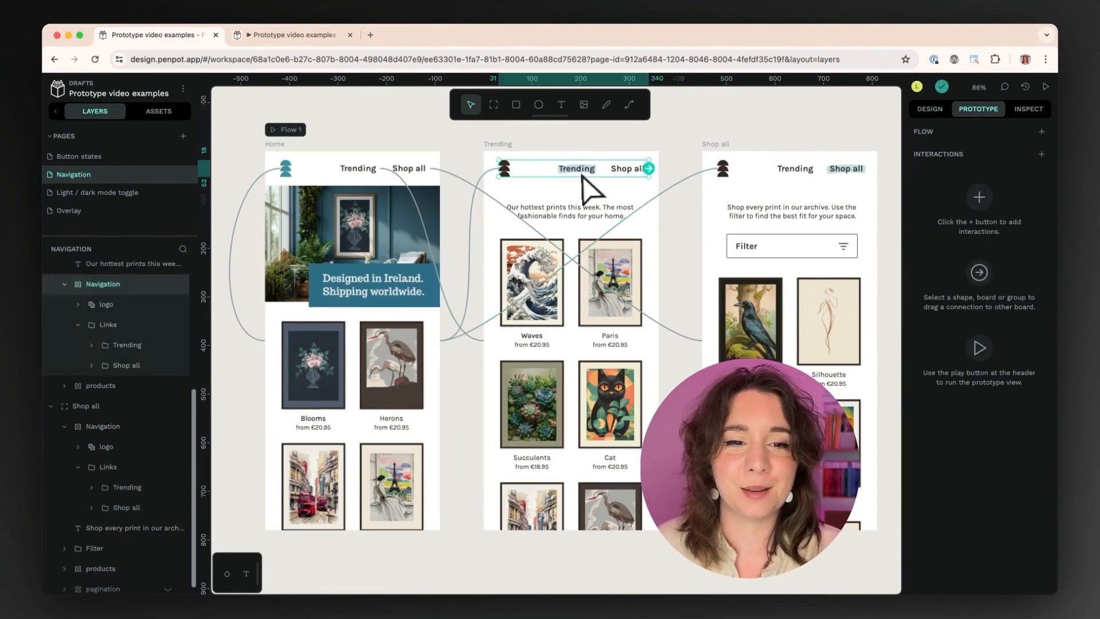
click(129, 487)
click(1040, 131)
click(918, 158)
click(1005, 221)
click(995, 329)
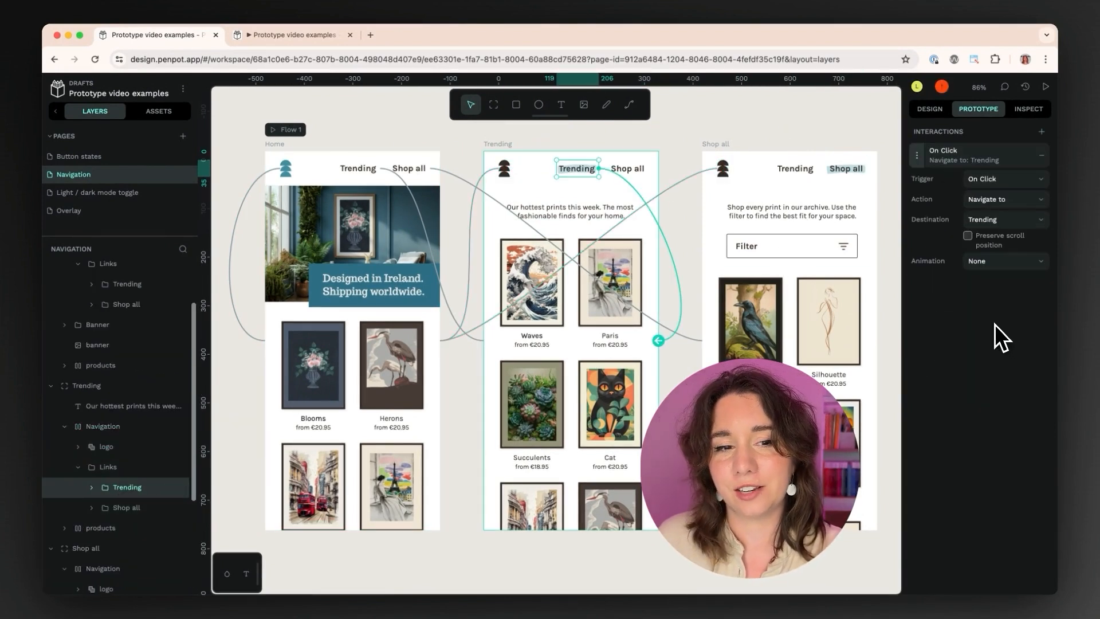
- Give the Trending board's Shop all link an On Click interaction that navigates to Shop all
click(128, 508)
click(1041, 131)
click(965, 157)
click(1003, 220)
click(977, 269)
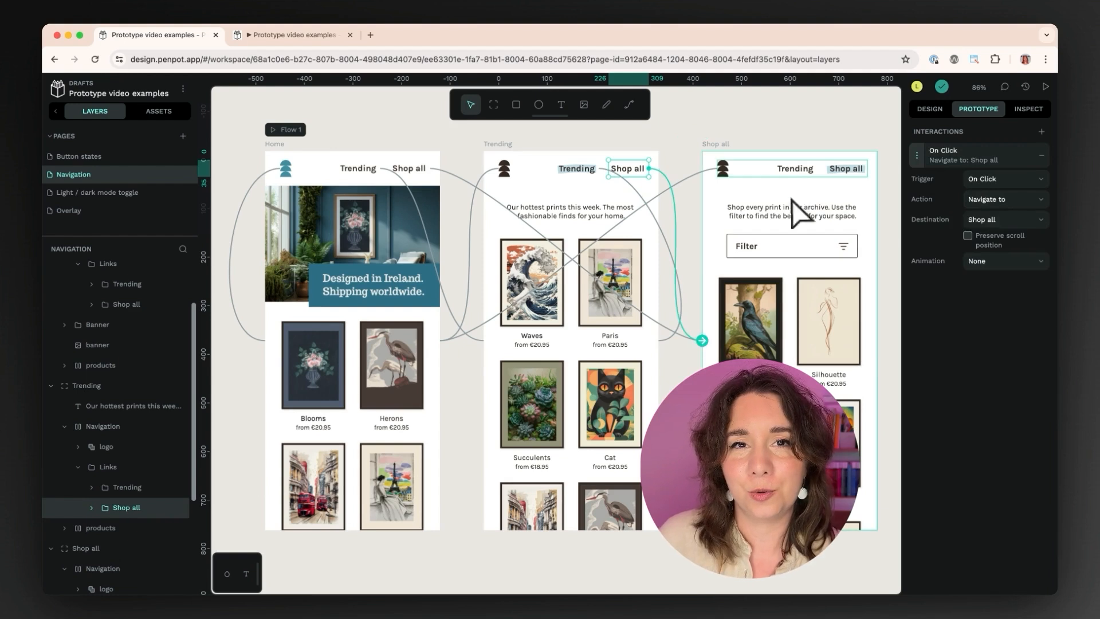
- Give the Shop all board's Trending link an On Click interaction that navigates to Trending
scroll(179, 458, down, 5)
click(179, 486)
click(1040, 132)
click(962, 156)
click(996, 220)
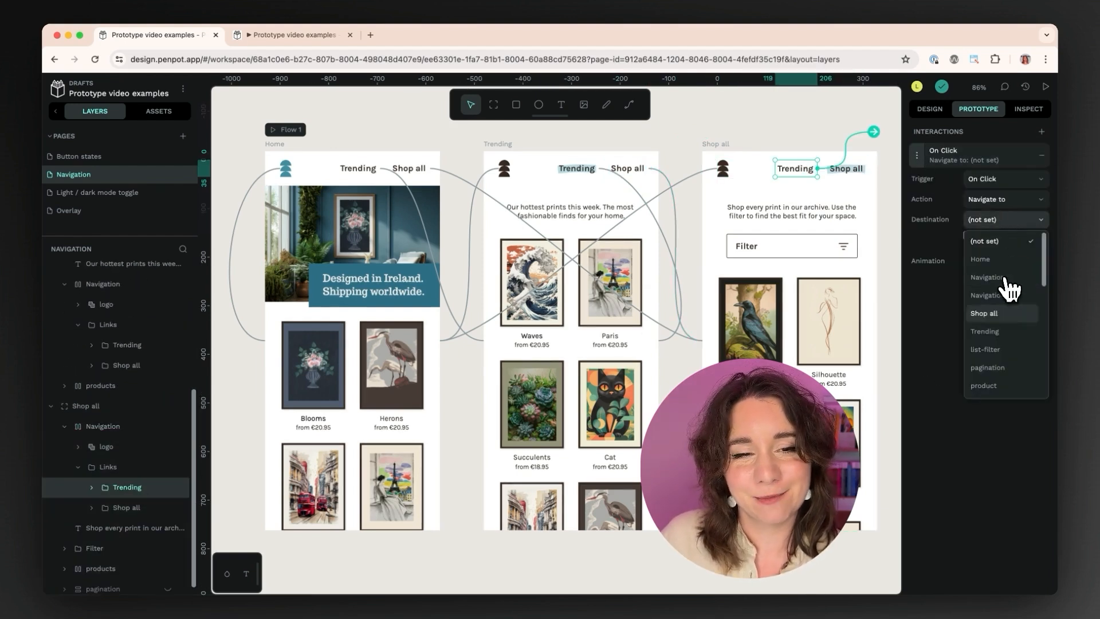
click(984, 331)
- Give the Shop all board's own Shop all link an On Click interaction that navigates to Shop all, and clear the selection
click(129, 507)
click(1041, 132)
click(919, 158)
click(1003, 220)
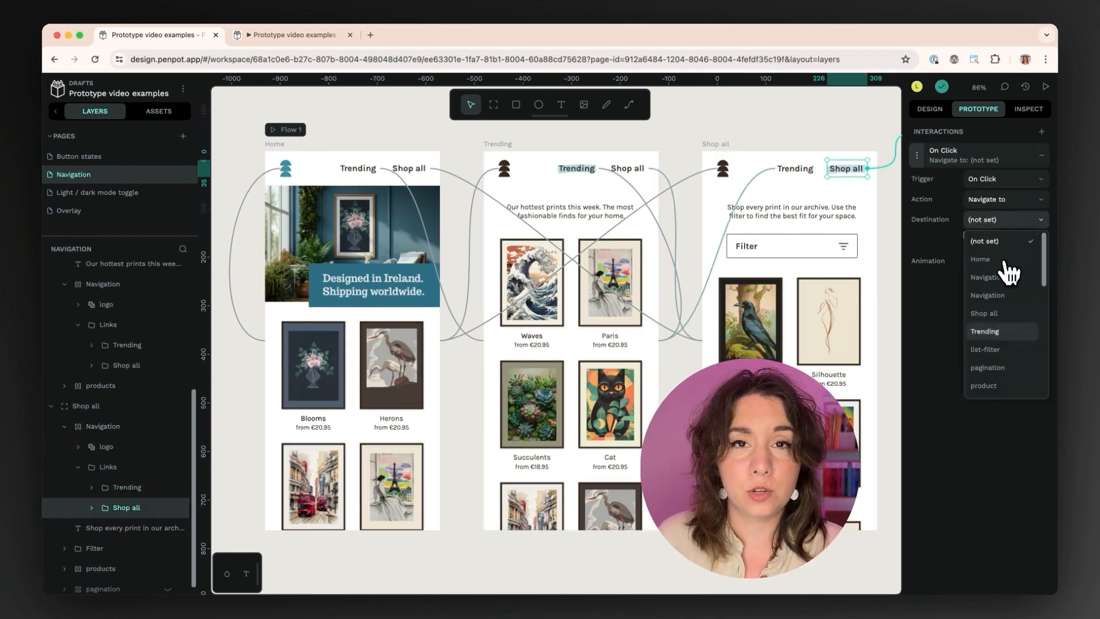
click(984, 313)
key(Escape)
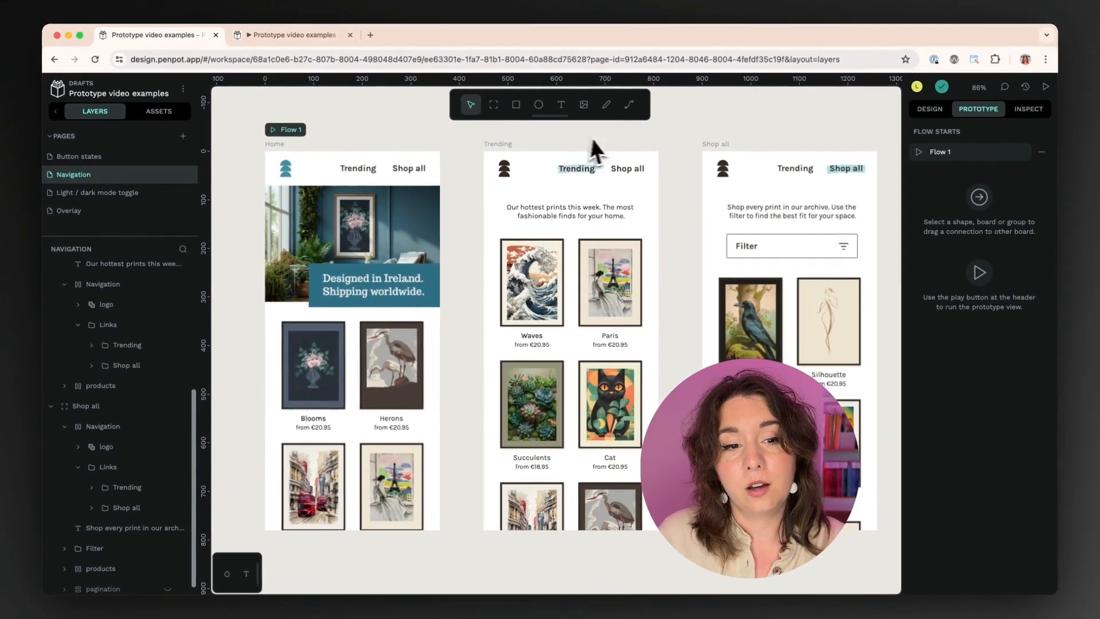
- Rename the flow start "Flow 1" as "Navigation"
double_click(958, 150)
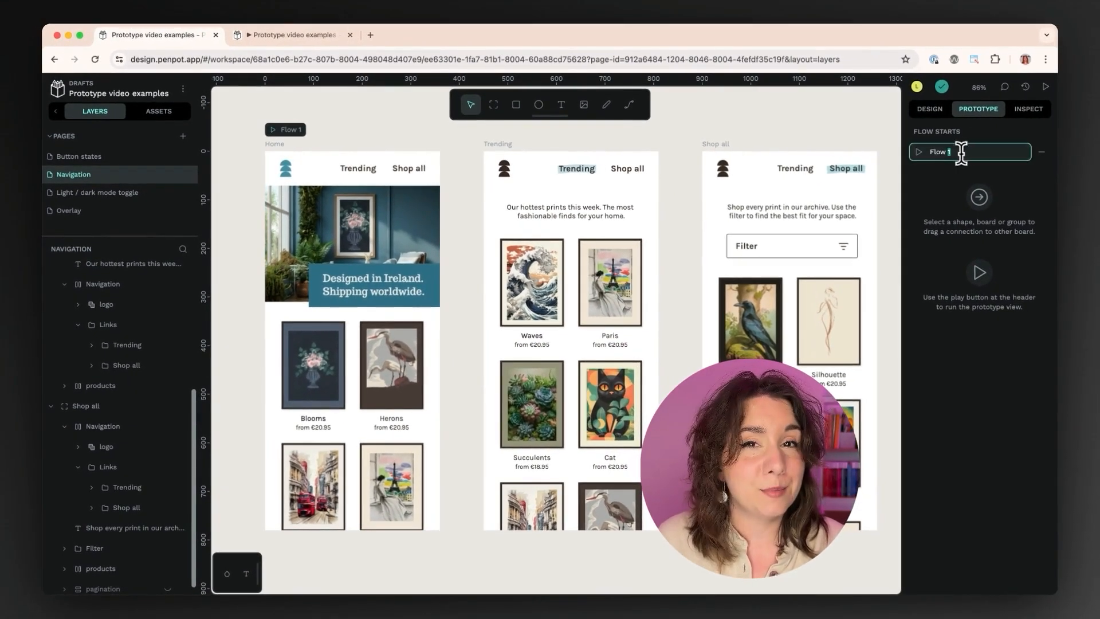
text(Navigation)
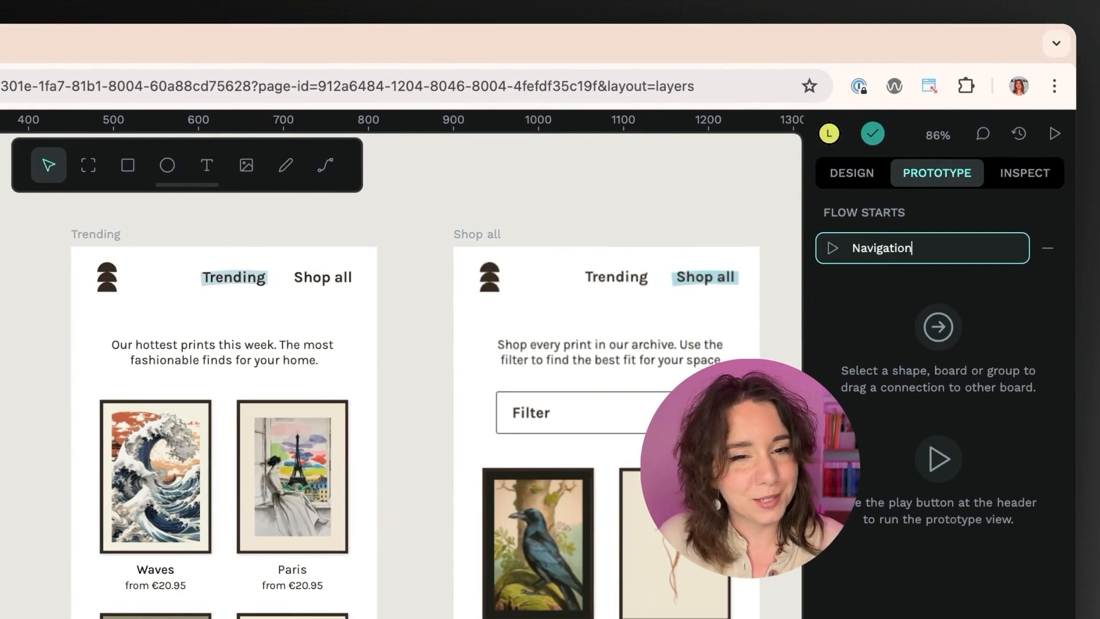
key(Return)
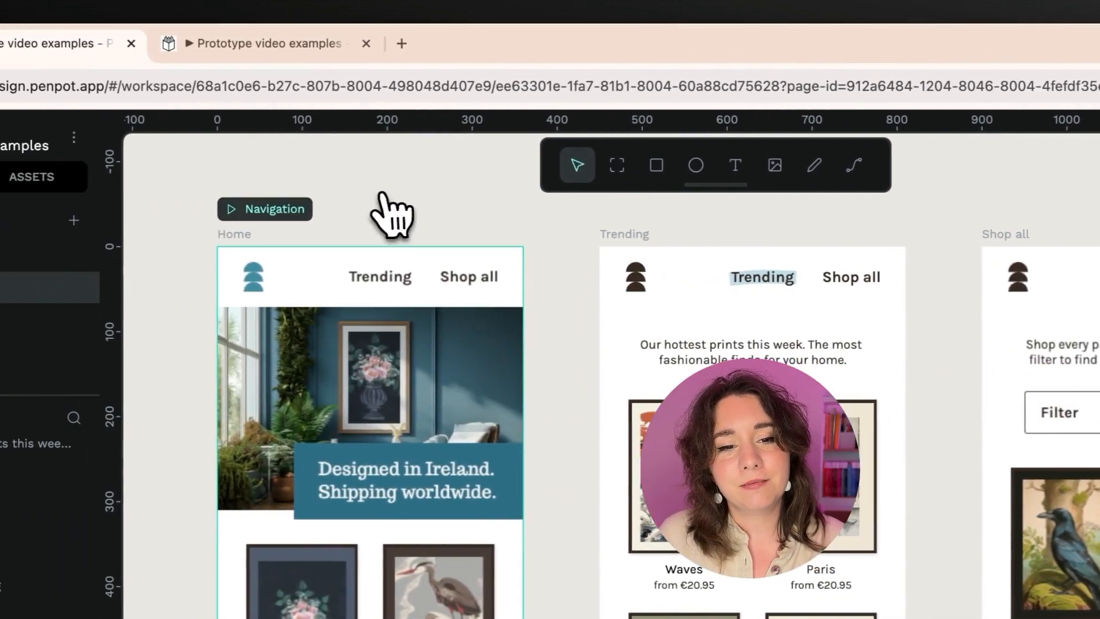
- Run the Navigation flow's prototype view and test the Shop all, Trending and logo links between the boards
click(289, 211)
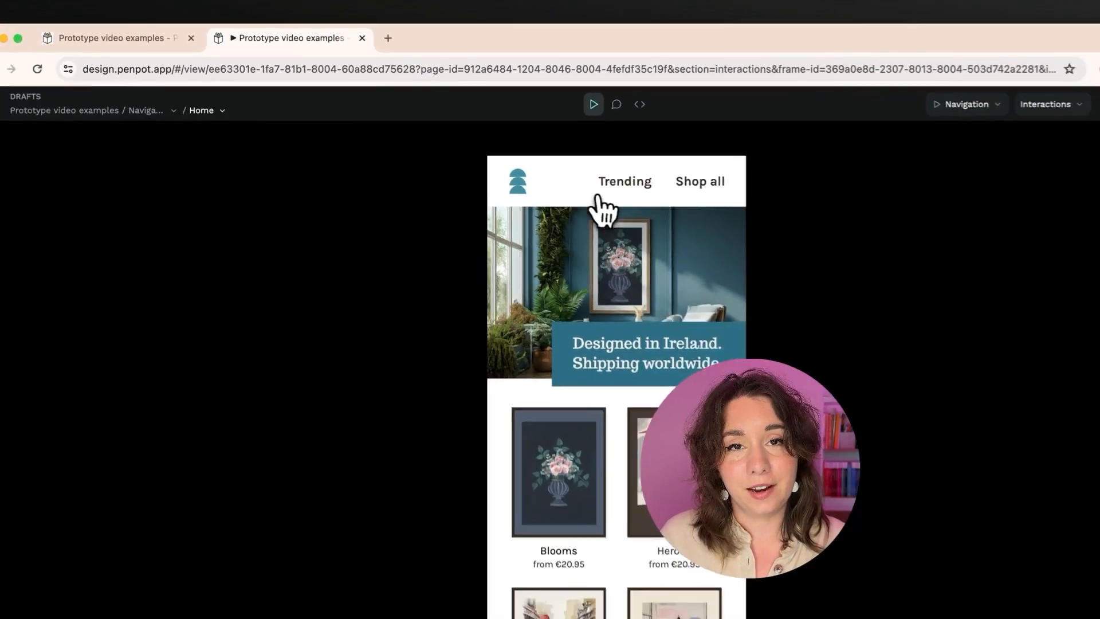
click(757, 251)
click(624, 153)
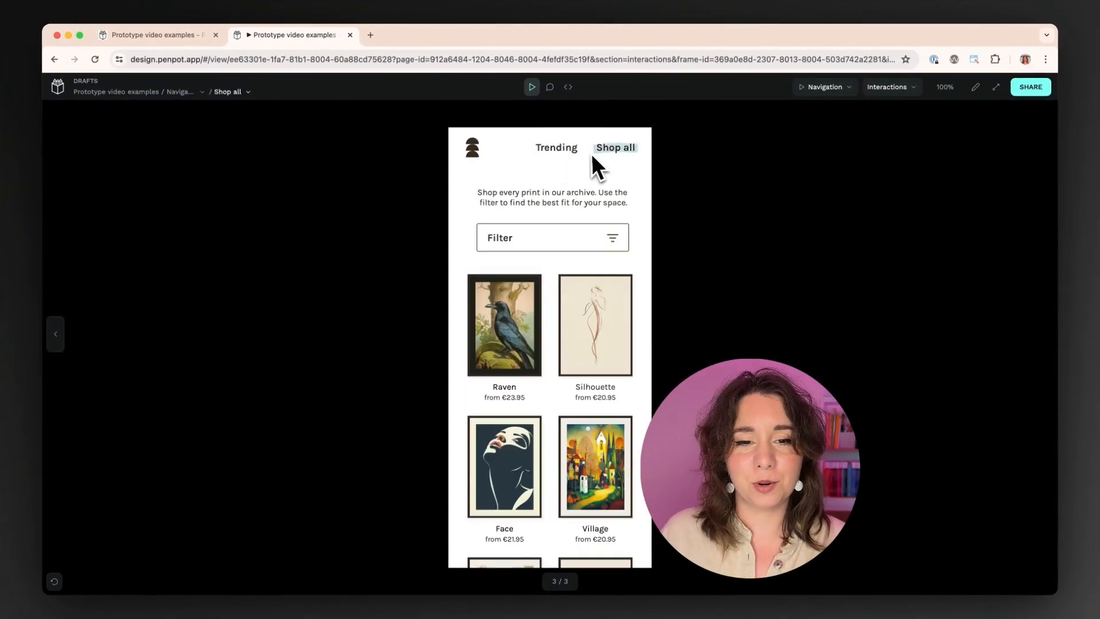
click(471, 150)
click(610, 151)
click(556, 148)
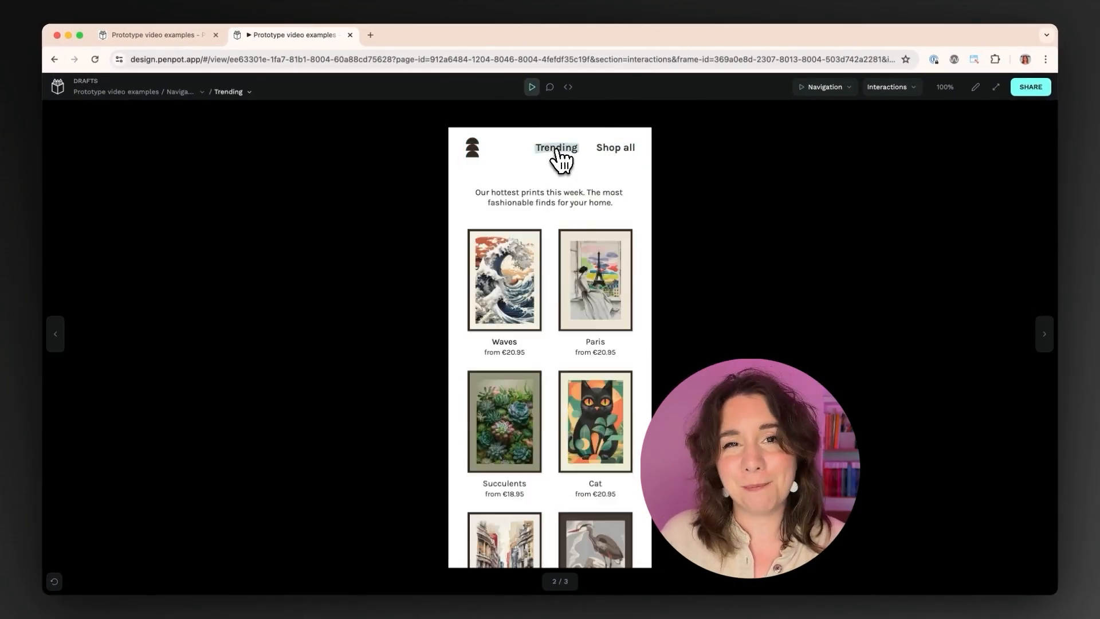
click(473, 151)
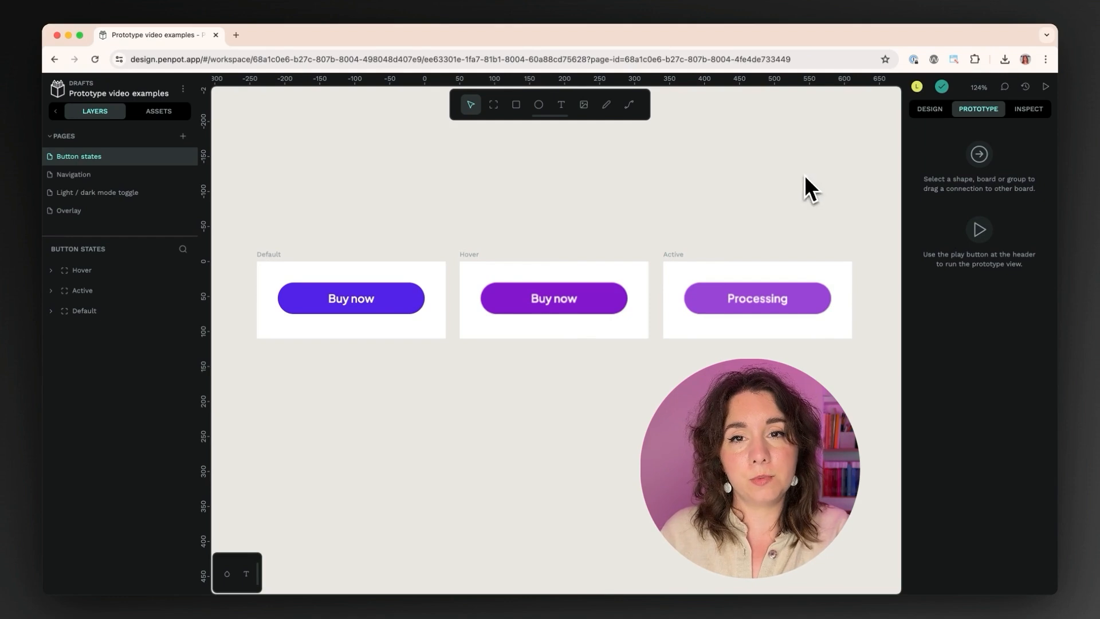
click(302, 259)
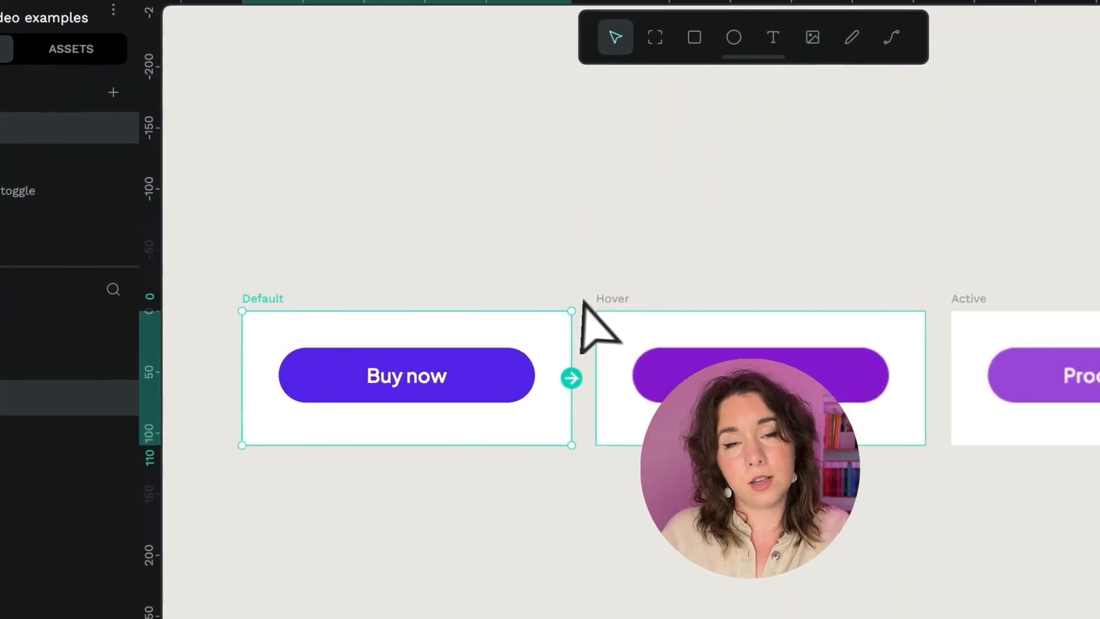
click(626, 326)
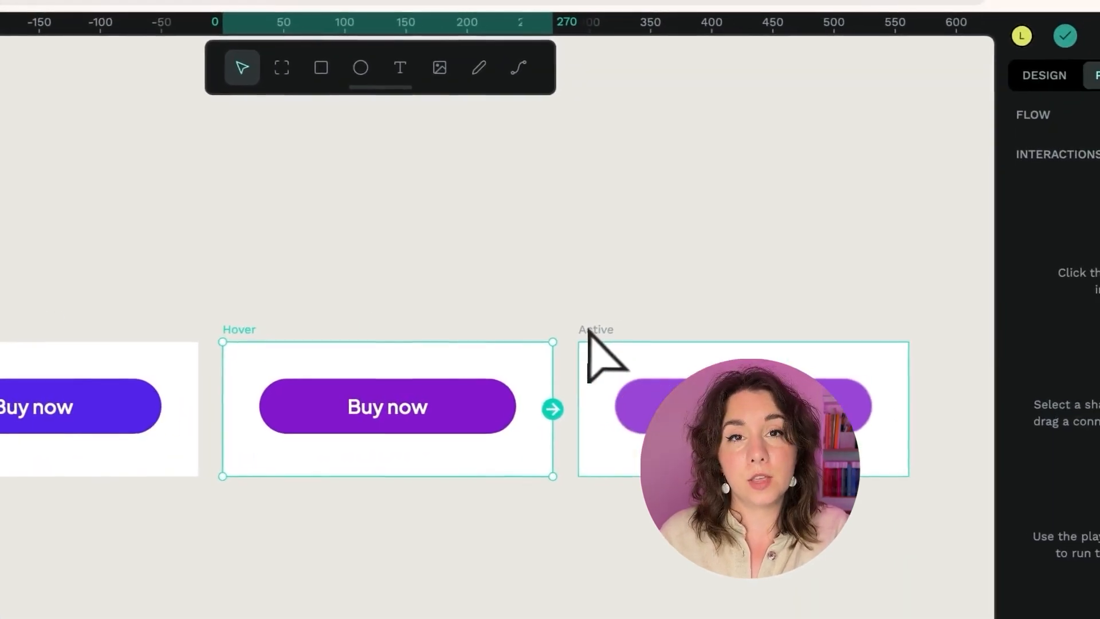
click(590, 331)
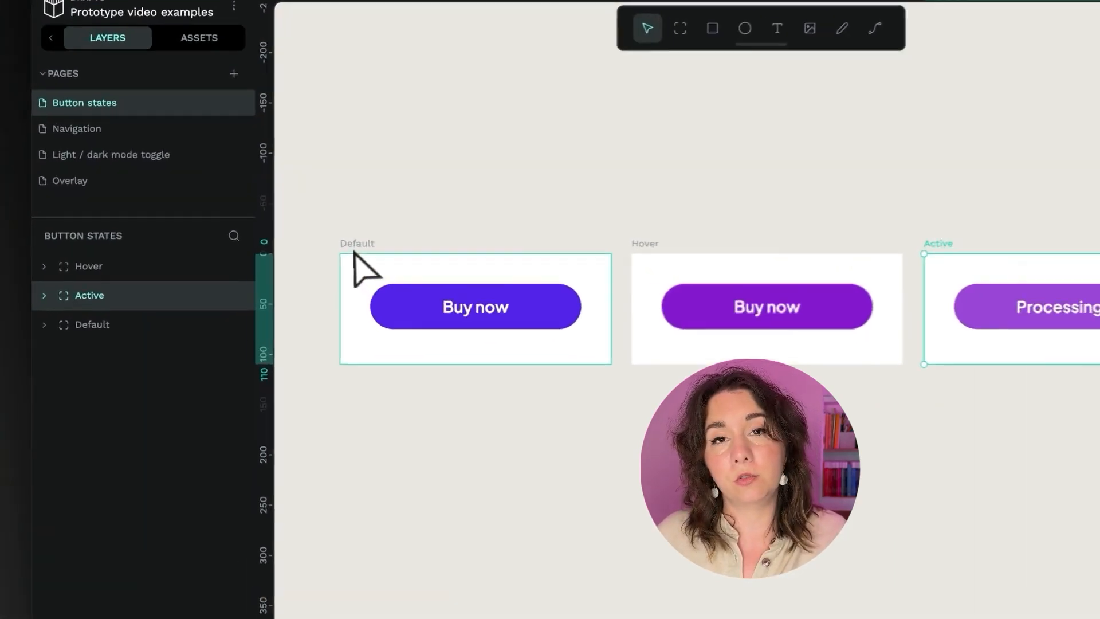
- Add an interaction with a Mouse enter trigger to the button group in the Default board
click(264, 269)
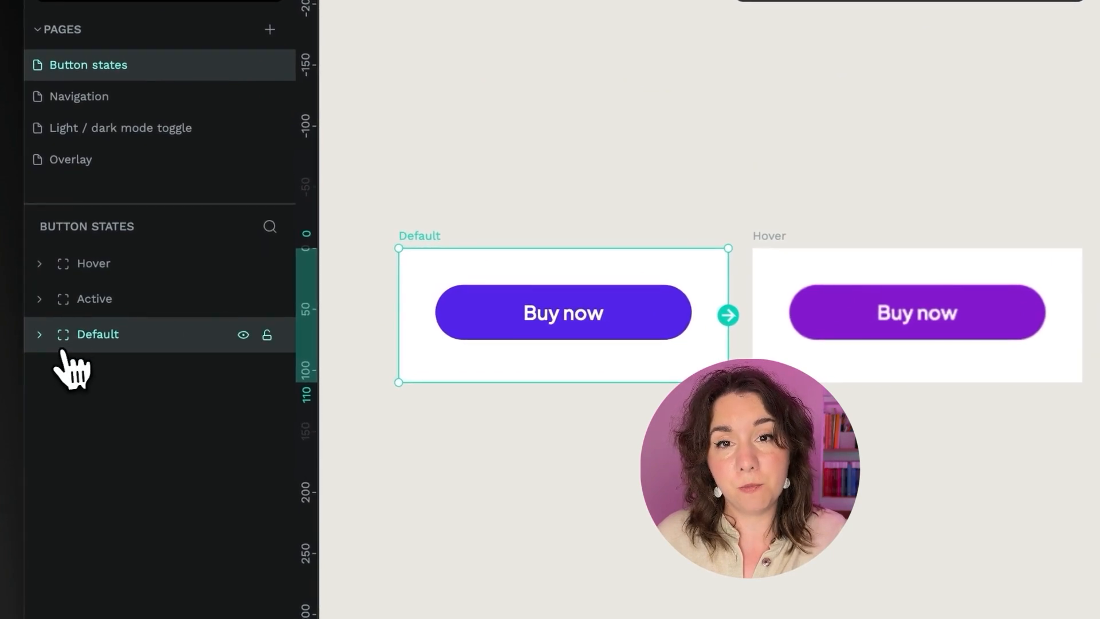
click(64, 316)
click(66, 358)
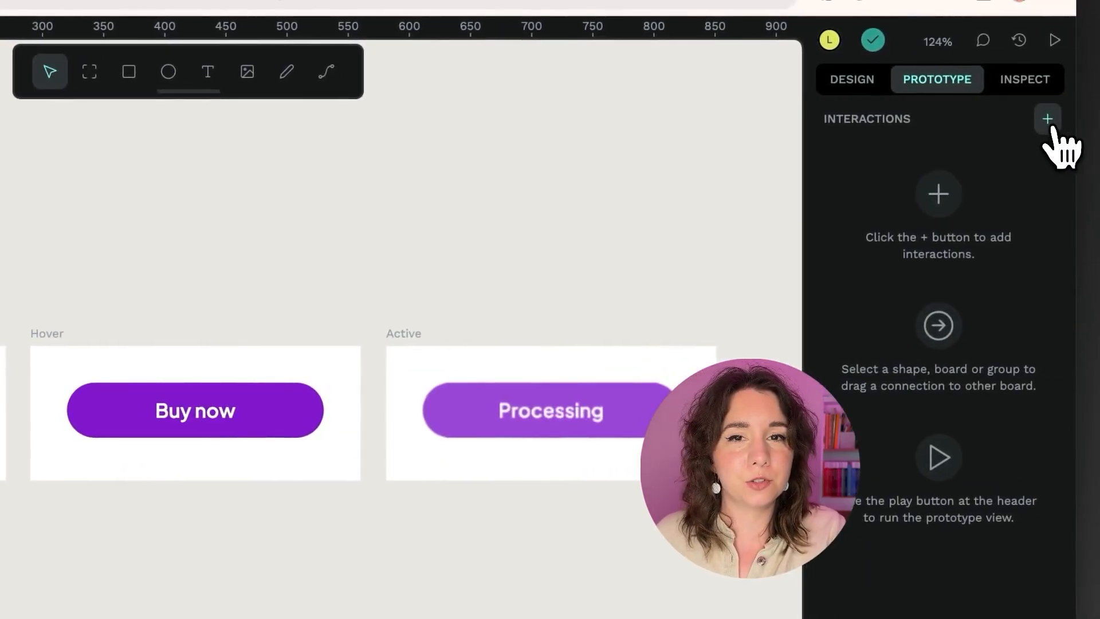
click(1048, 119)
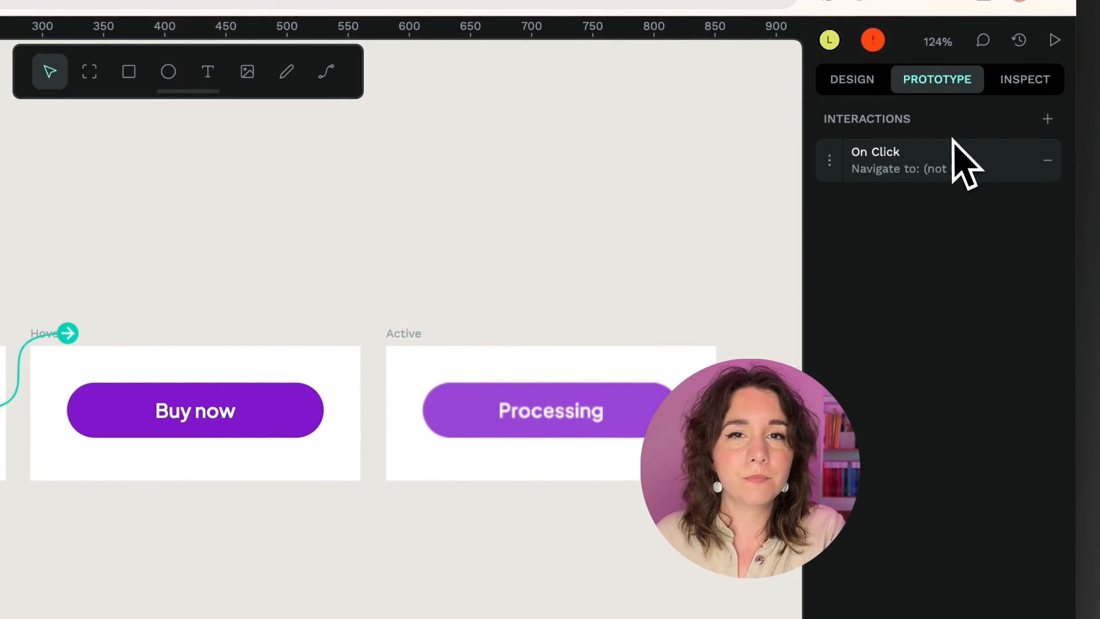
click(898, 161)
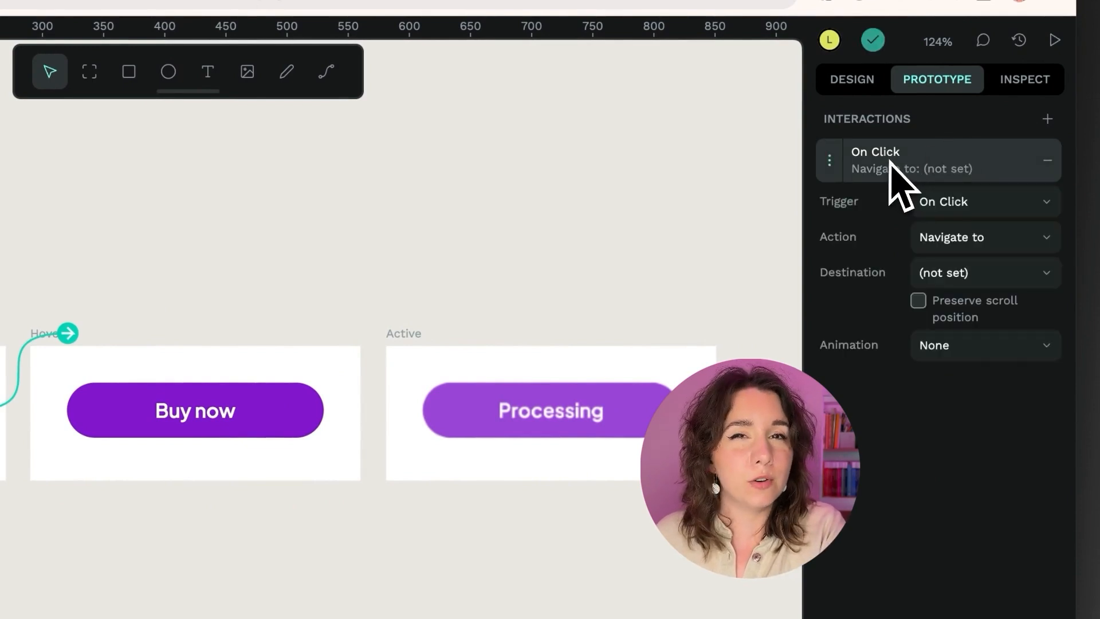
click(968, 205)
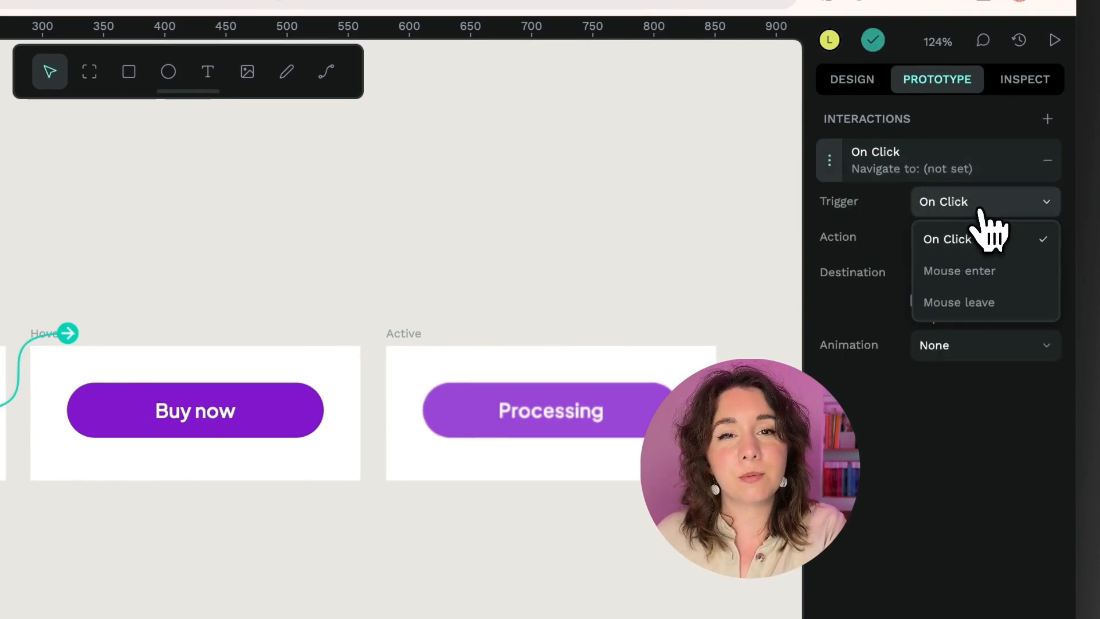
click(980, 274)
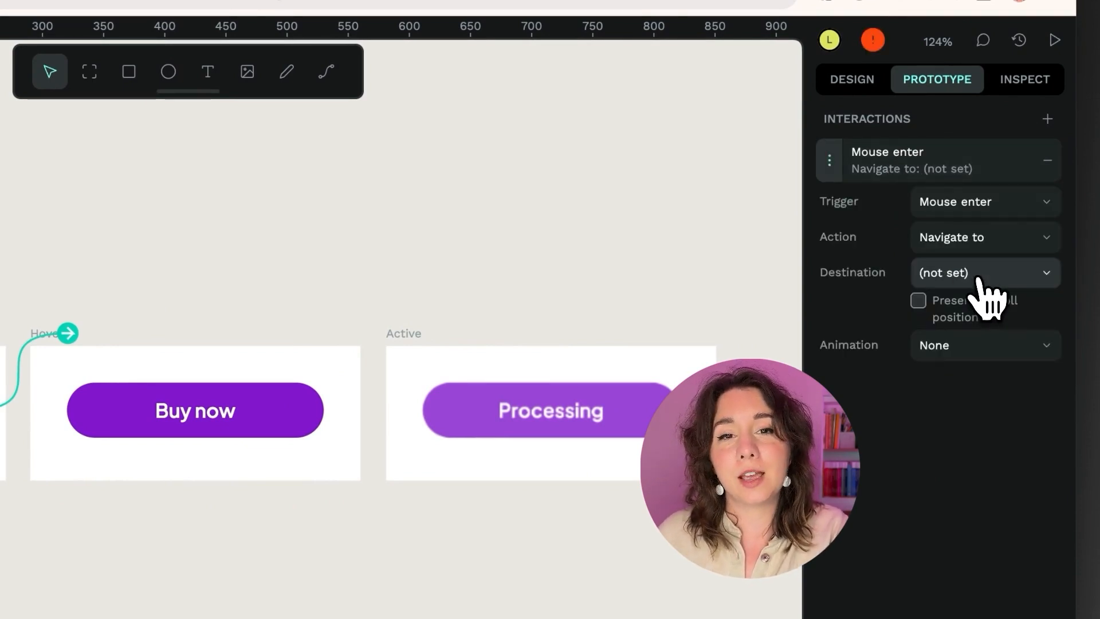
- Make the Mouse enter interaction toggle the Hover board as an overlay, positioned relative to the Default board
click(982, 241)
click(980, 336)
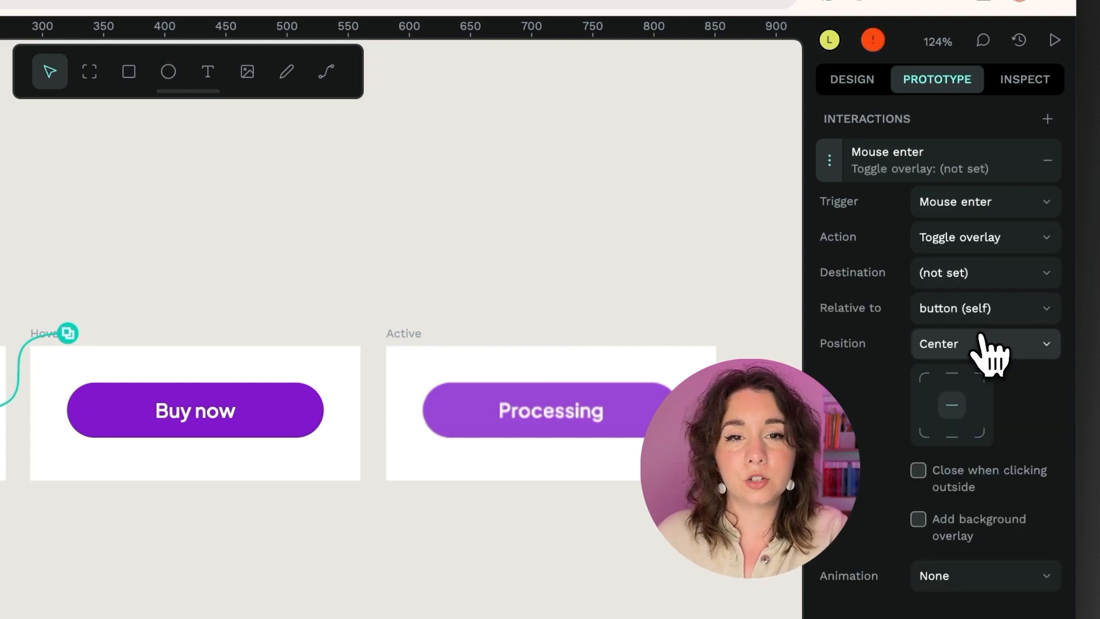
click(976, 280)
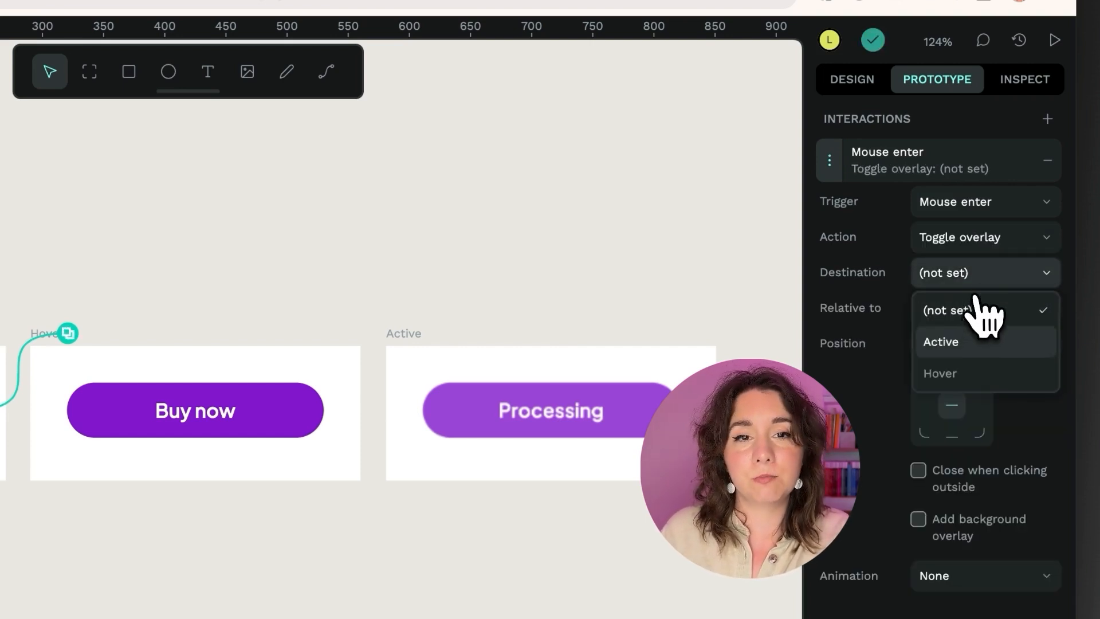
click(955, 373)
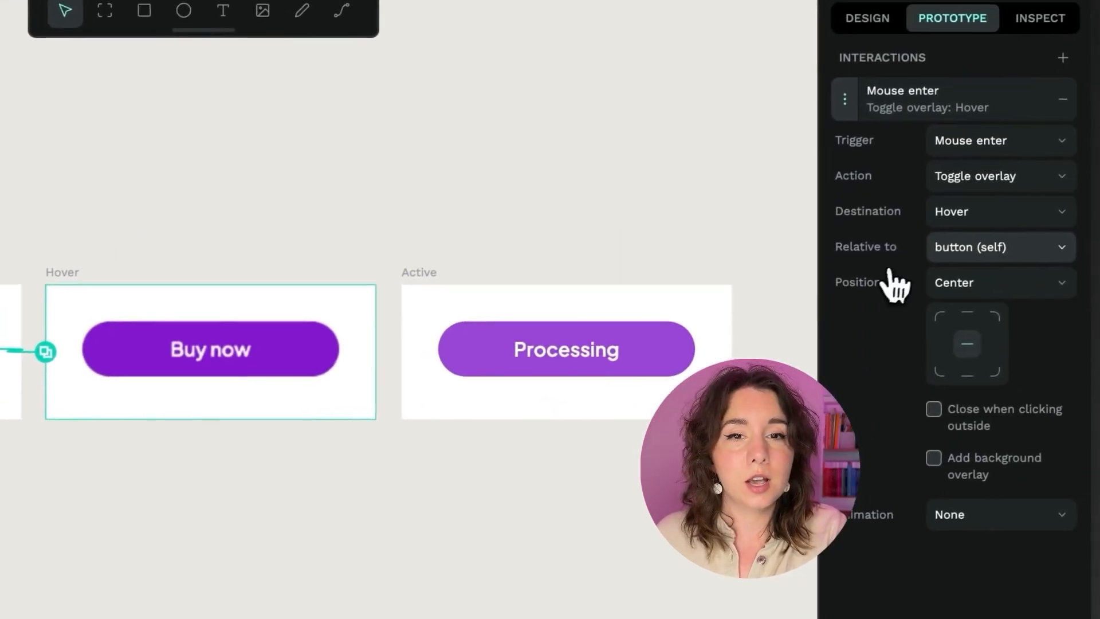
click(1003, 247)
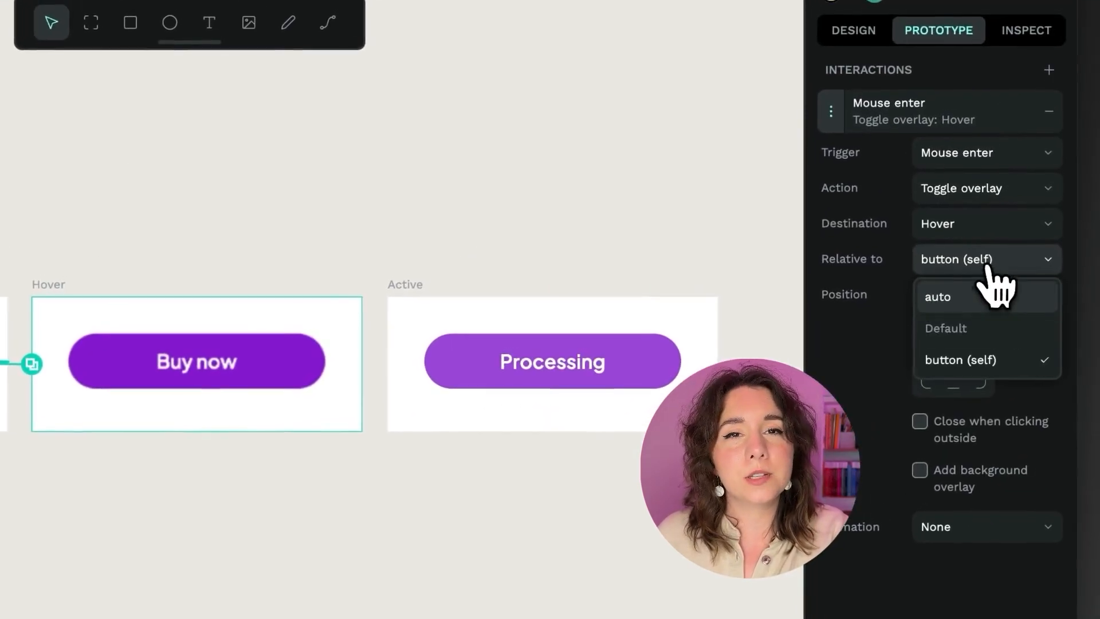
click(1011, 312)
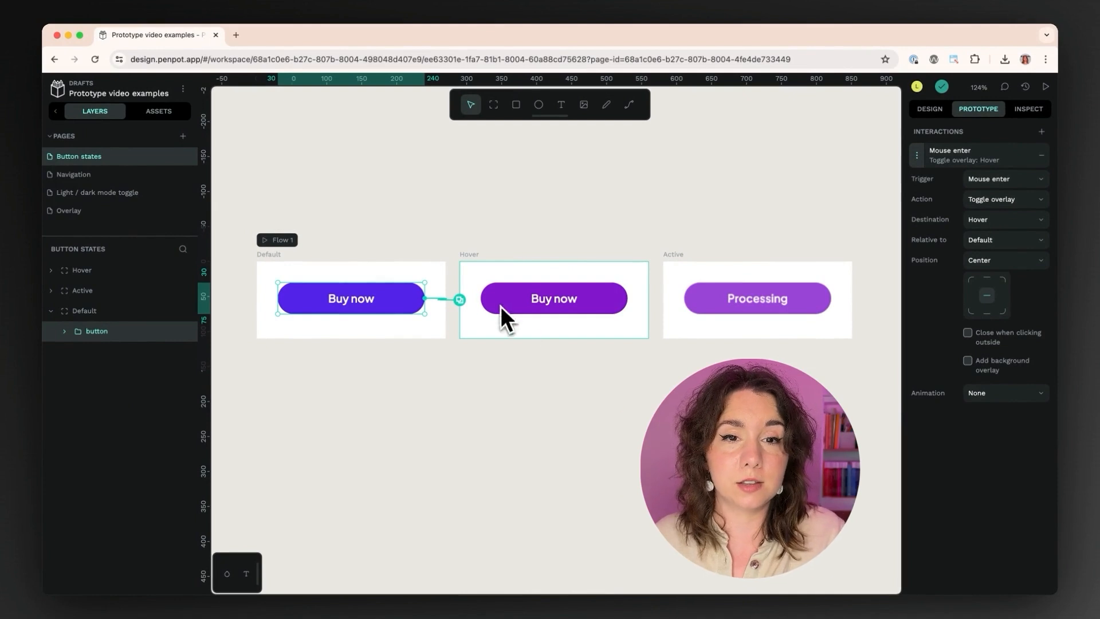
- Give the button group in the Hover board a Mouse leave interaction that closes the overlay
click(465, 256)
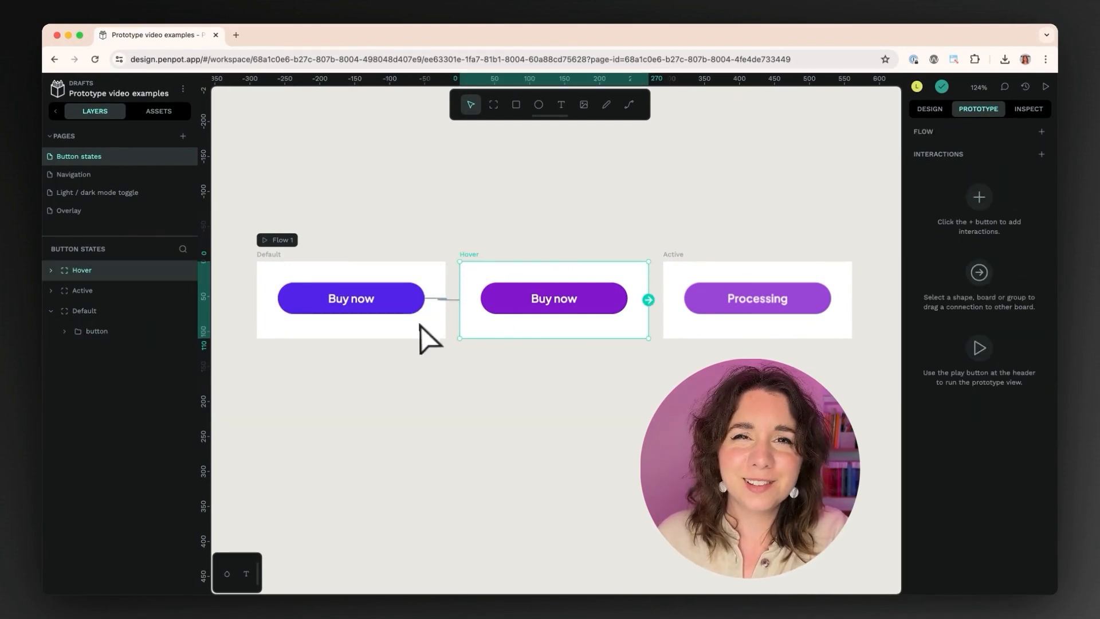
click(51, 271)
click(109, 292)
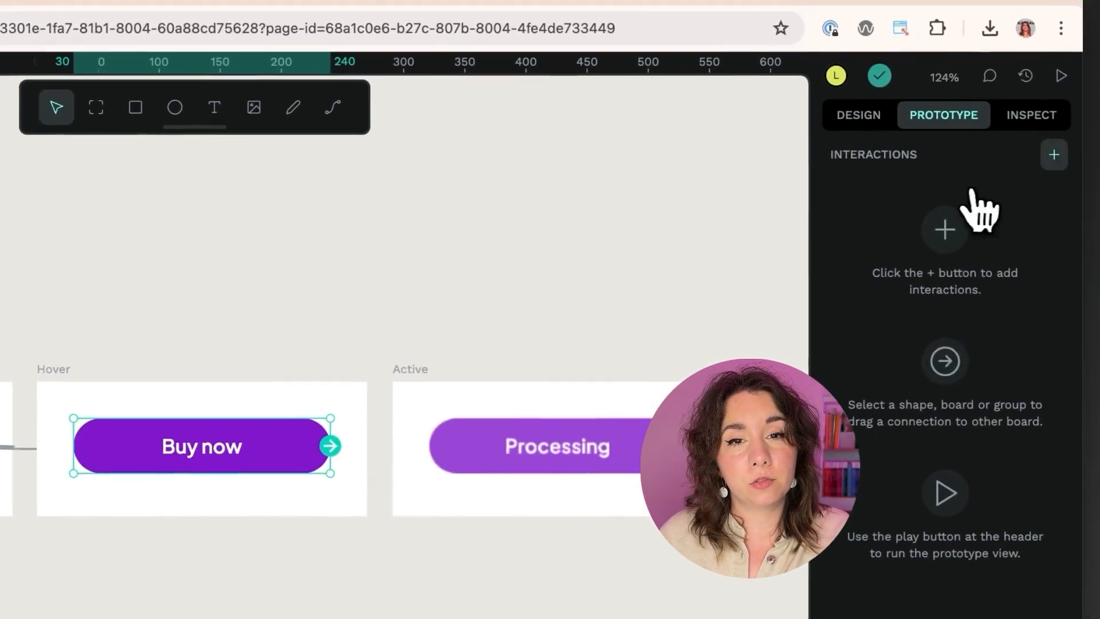
click(1048, 150)
click(903, 200)
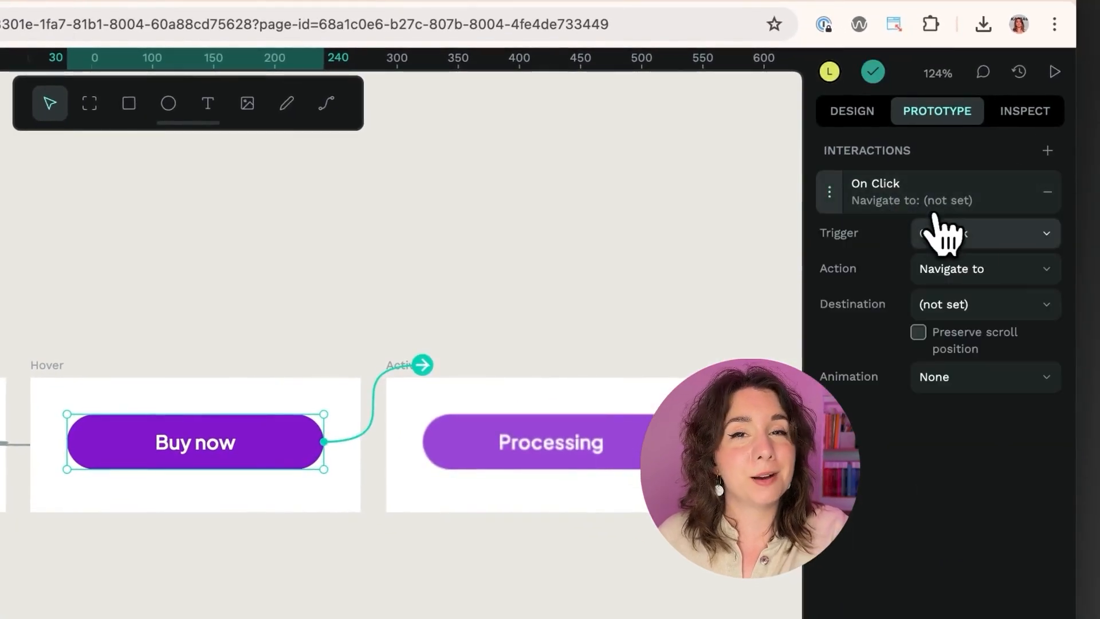
click(997, 245)
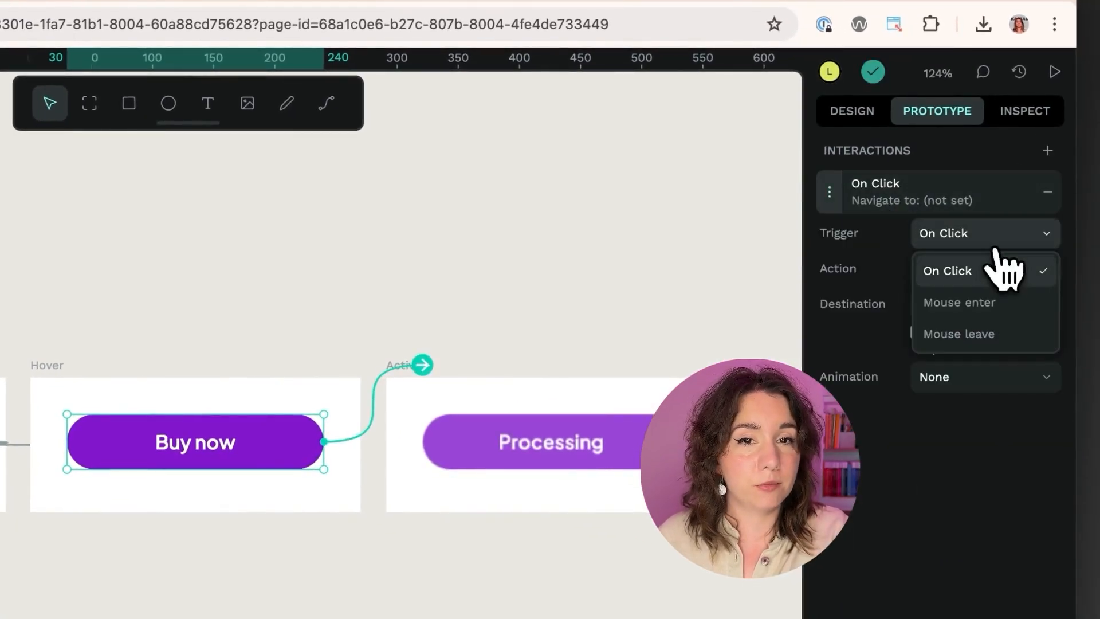
click(996, 343)
click(984, 271)
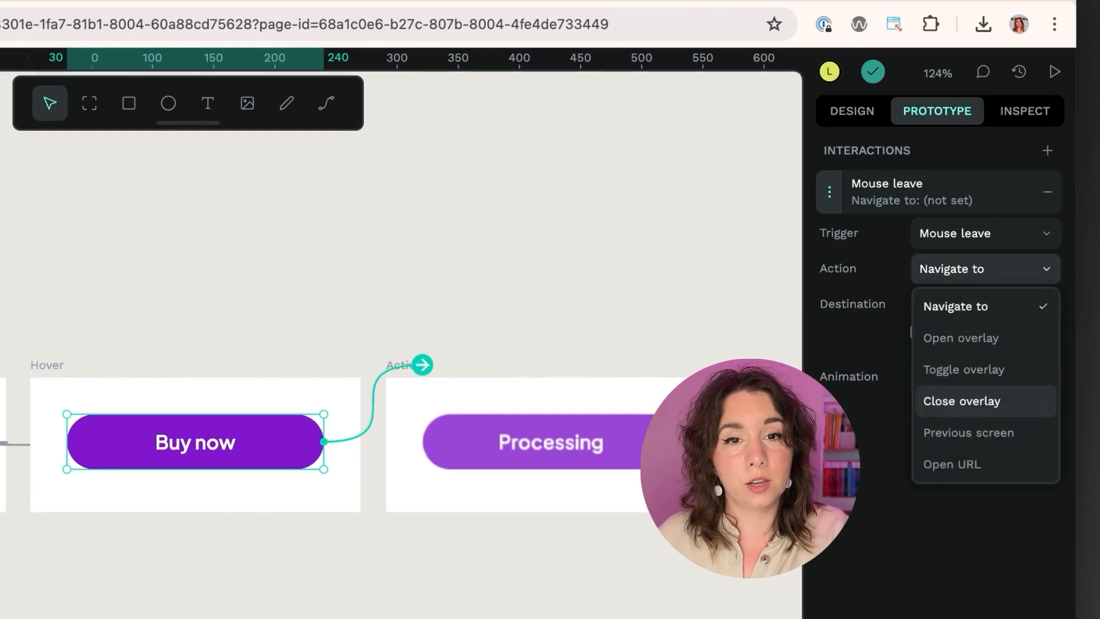
click(961, 401)
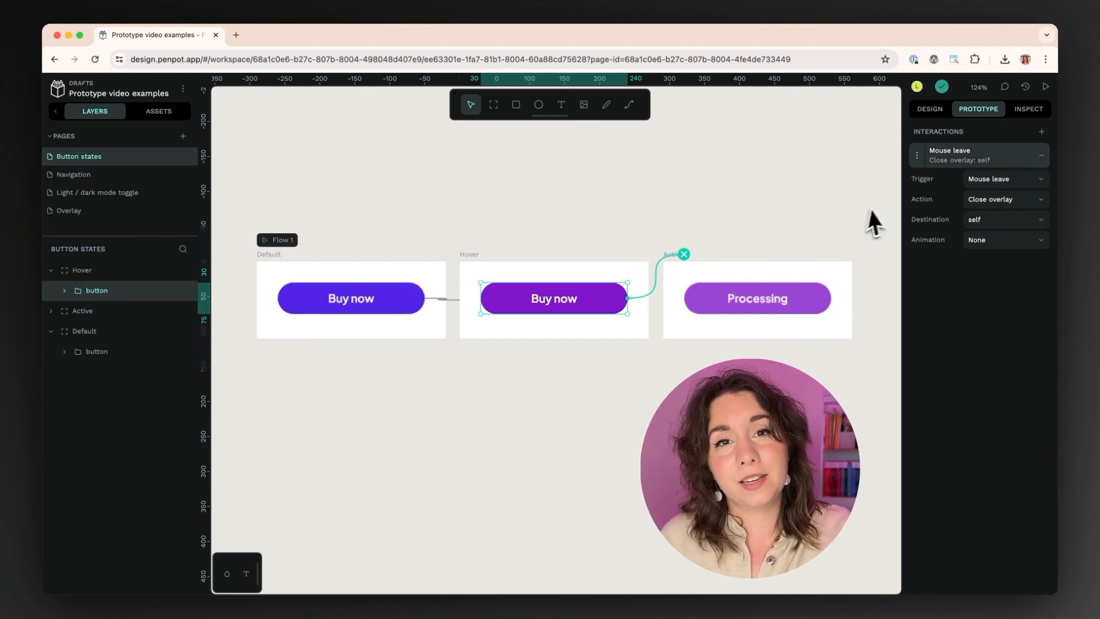
- Add an On Click interaction to the Hover board's button that opens the Active board as an overlay relative to Hover
click(1043, 133)
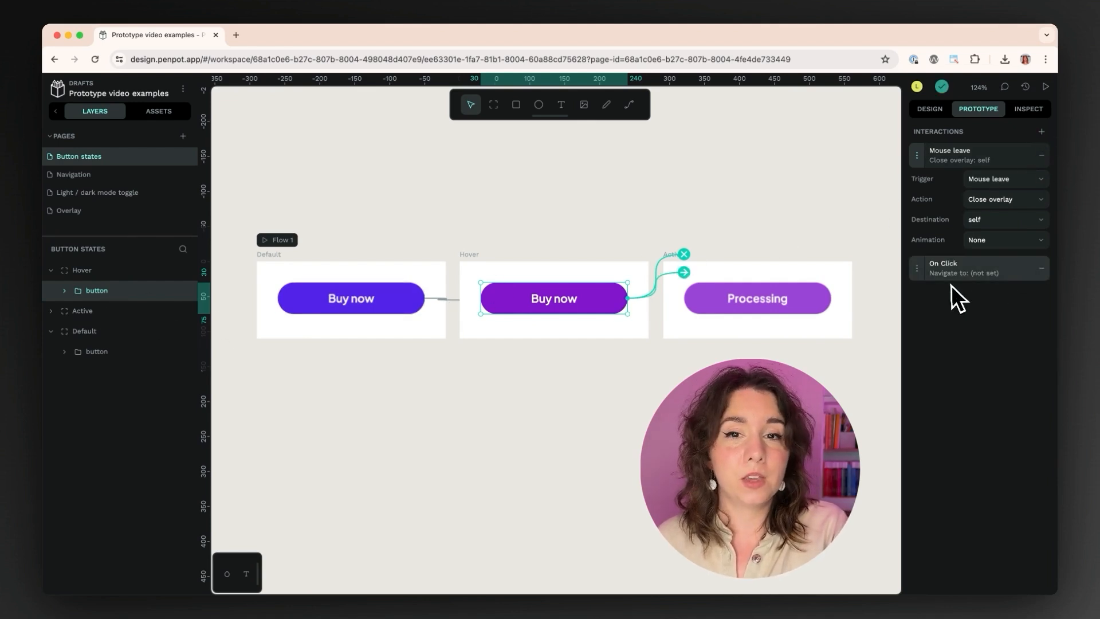
click(940, 272)
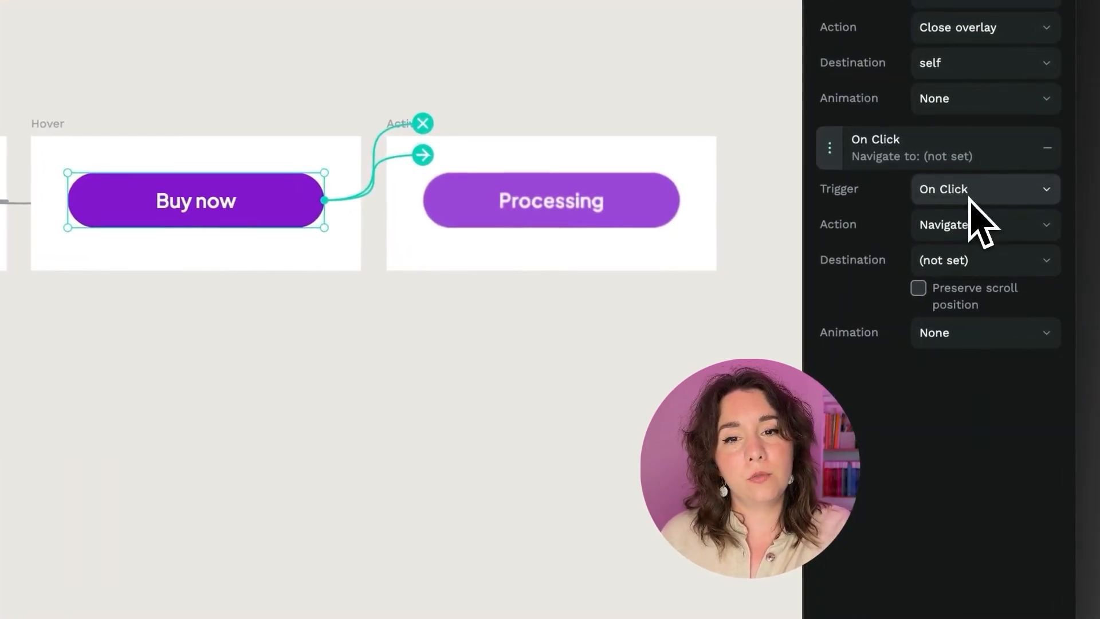
click(967, 235)
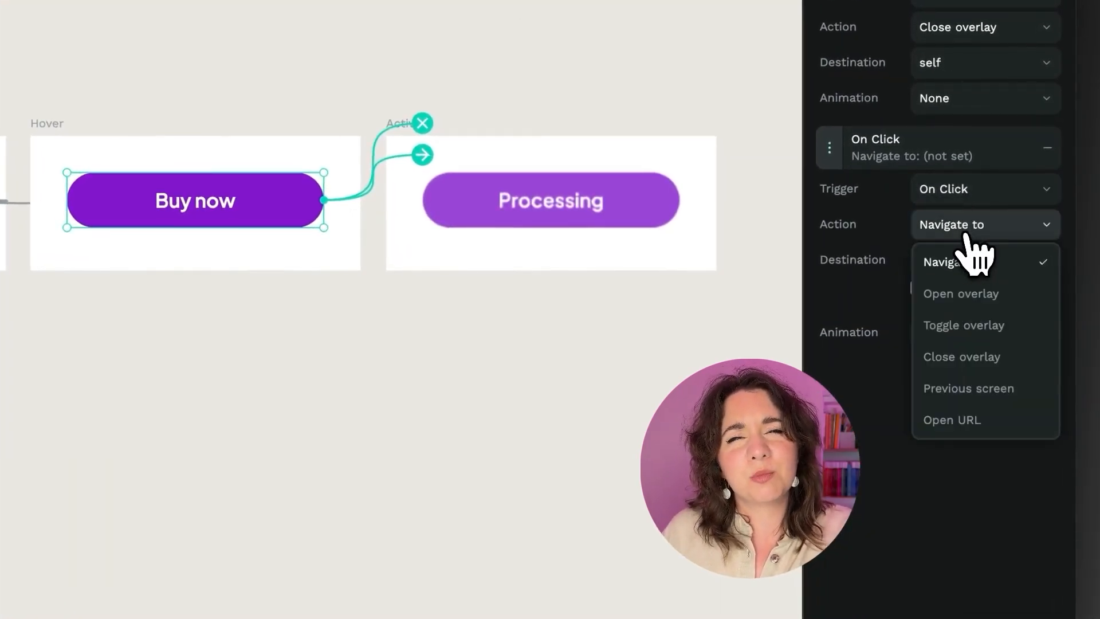
click(968, 290)
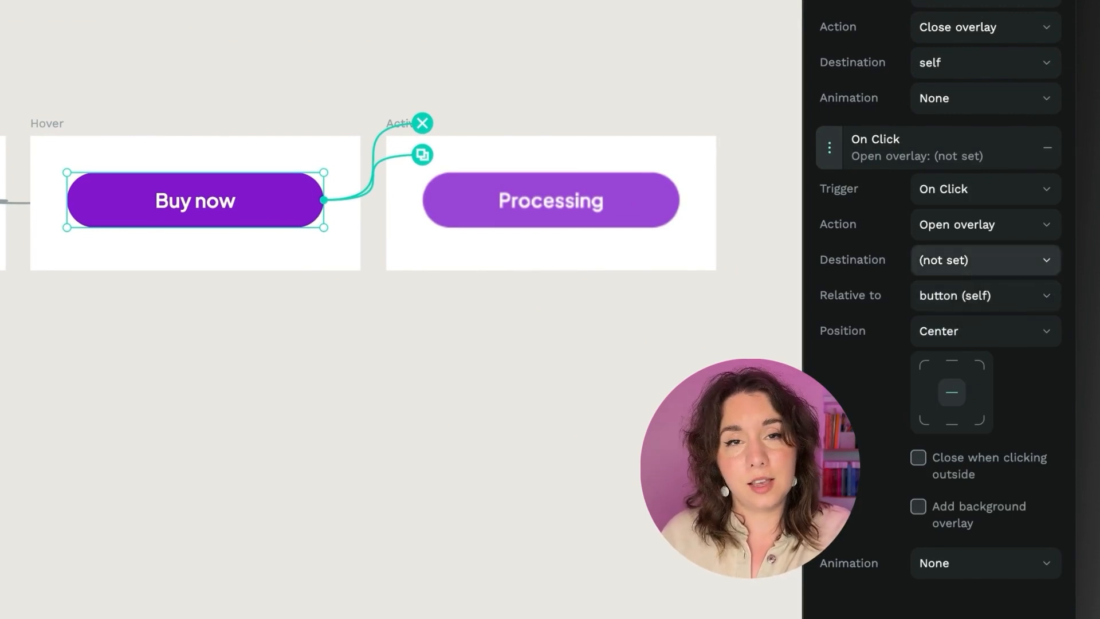
click(974, 261)
click(954, 327)
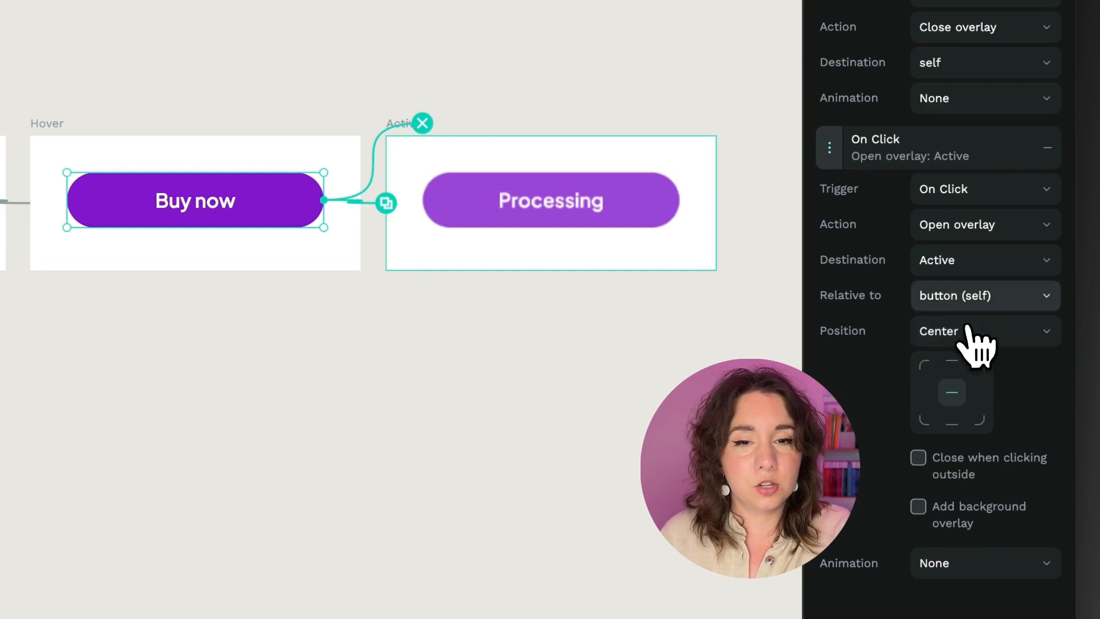
click(972, 303)
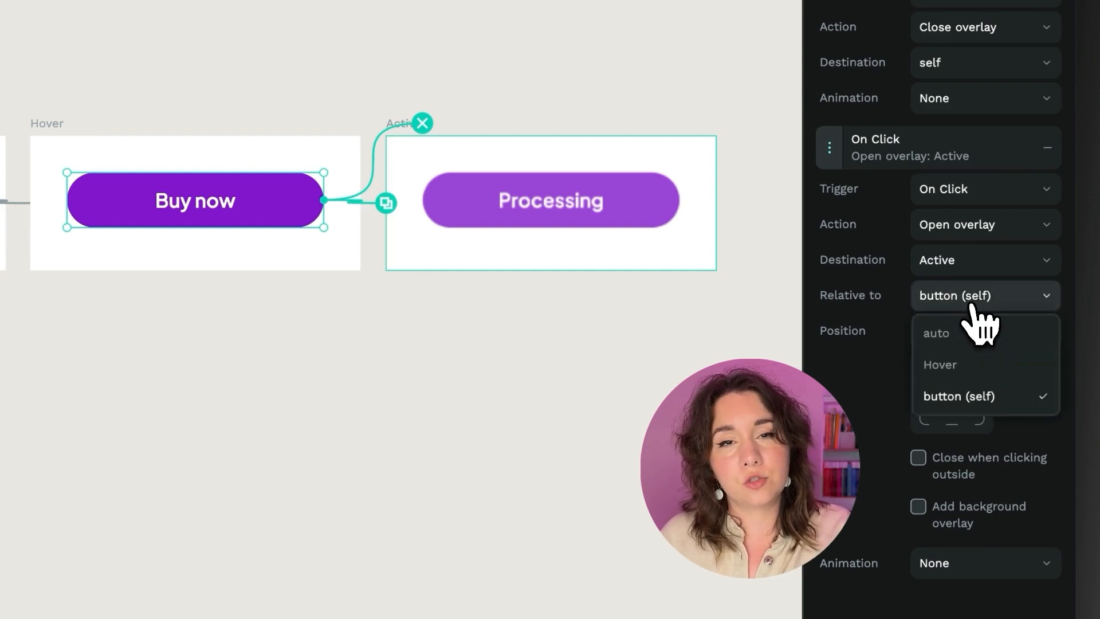
click(971, 366)
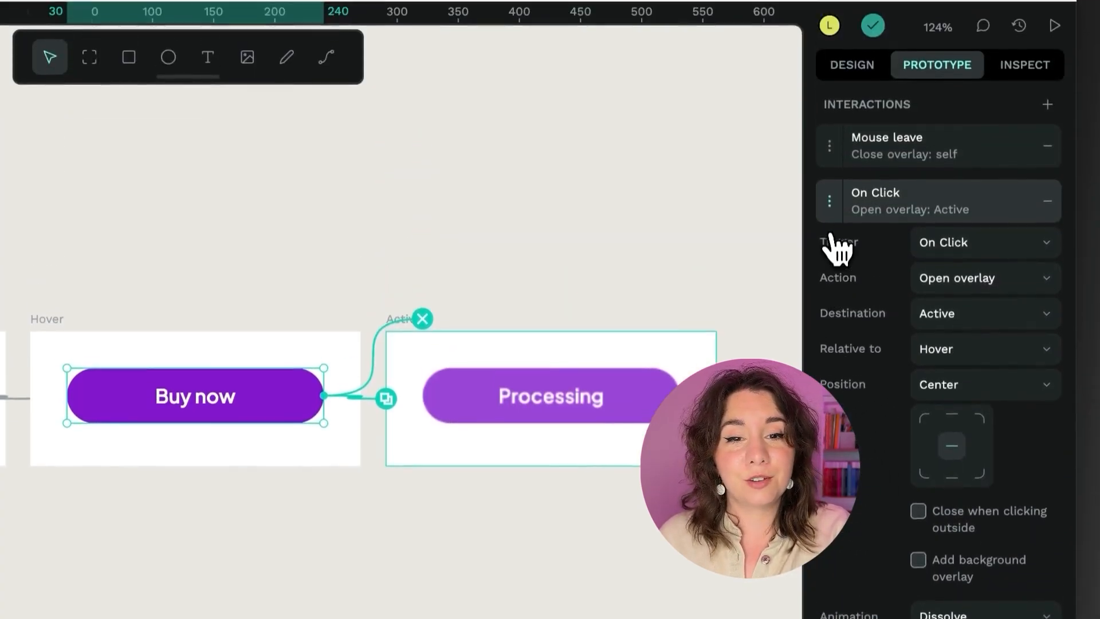
- Give the Hover button's Mouse leave interaction a Dissolve animation with a 200 ms duration
click(839, 220)
click(834, 182)
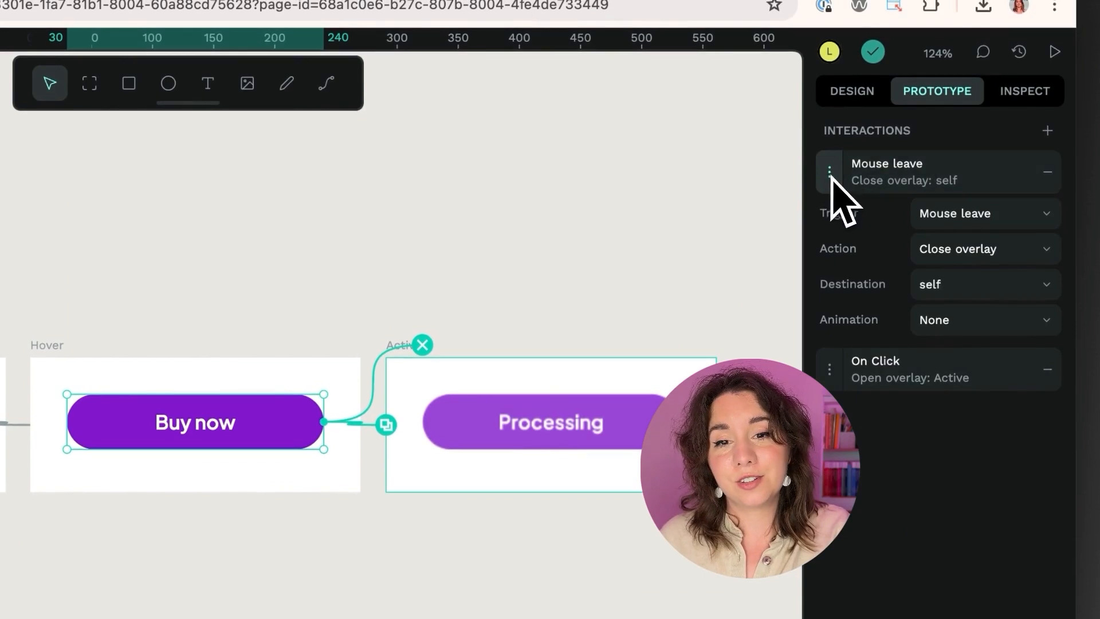
click(942, 320)
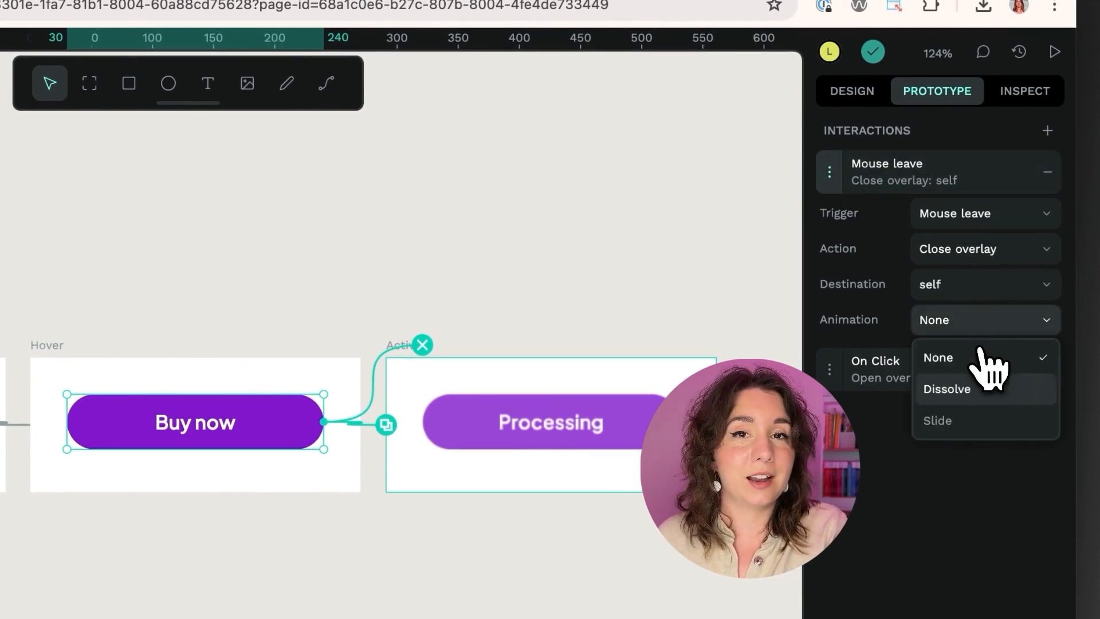
click(984, 388)
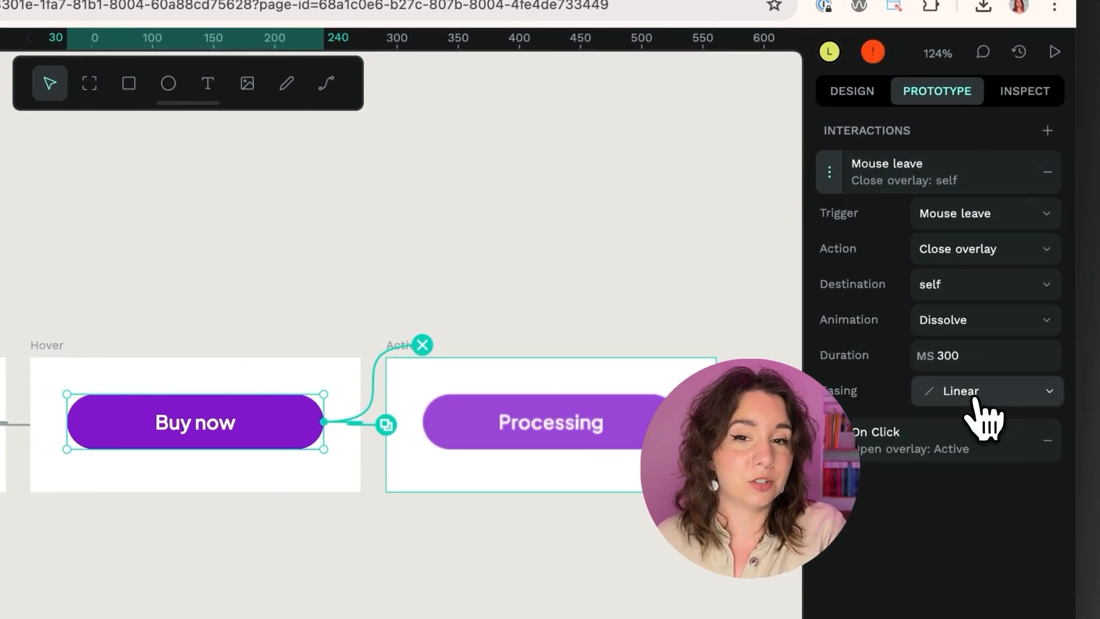
click(941, 355)
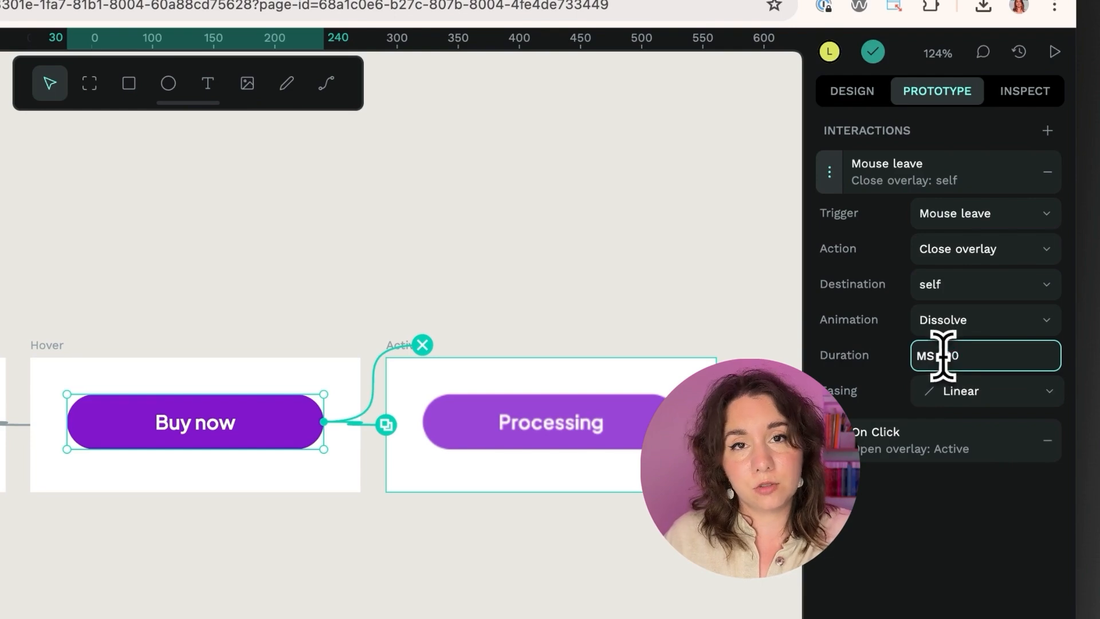
text(200)
key(Return)
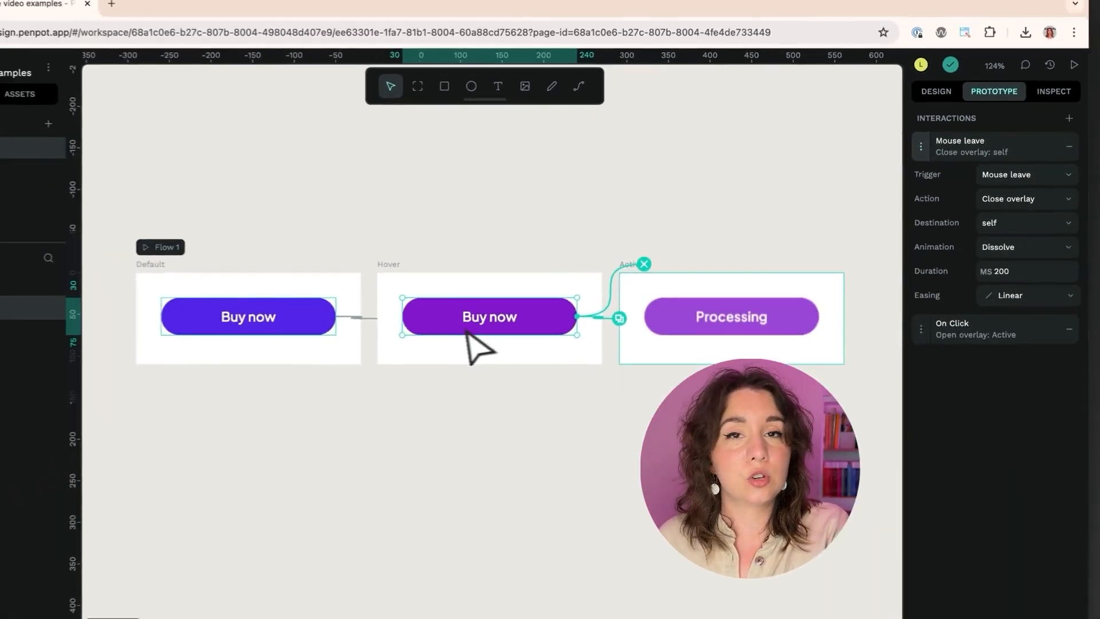
- Give the Default button's Mouse enter interaction a Dissolve animation with a 200 ms duration
click(378, 314)
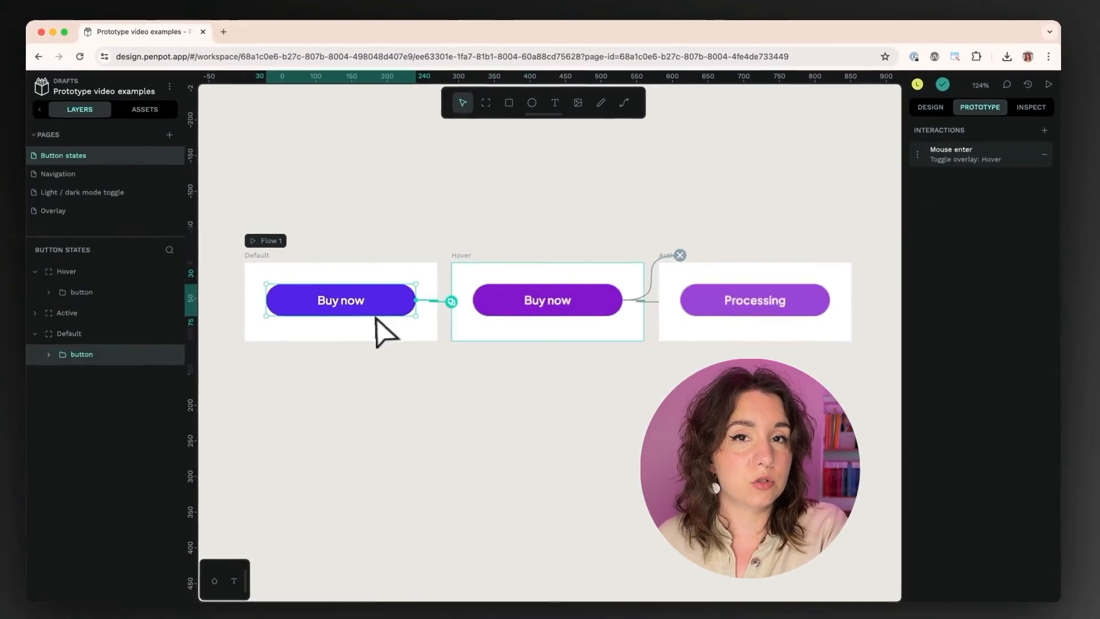
click(922, 157)
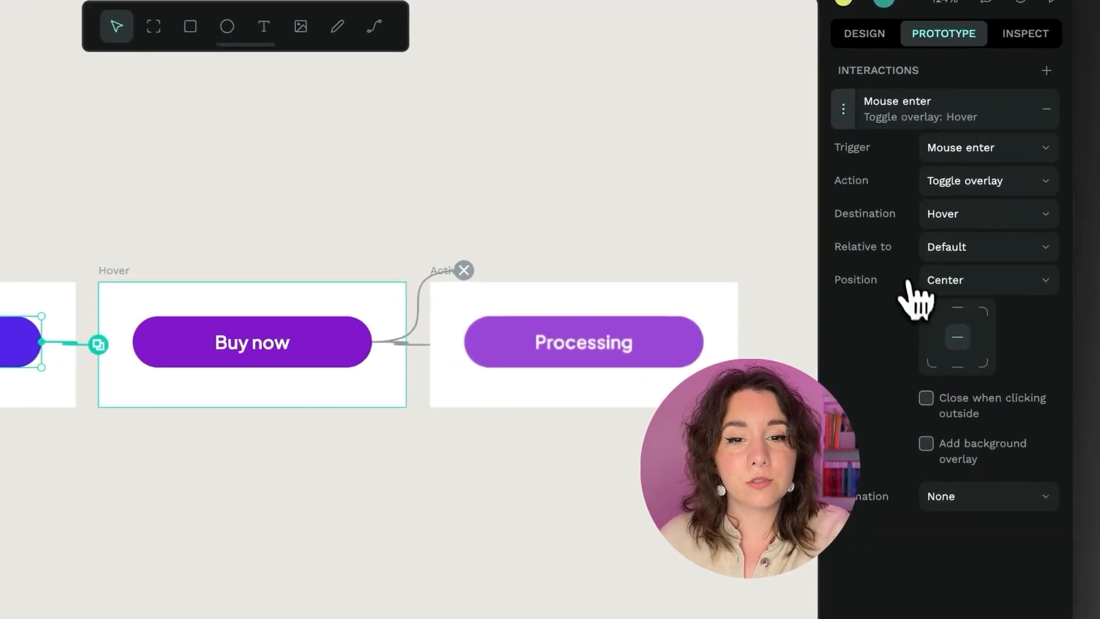
click(979, 390)
click(981, 389)
click(943, 350)
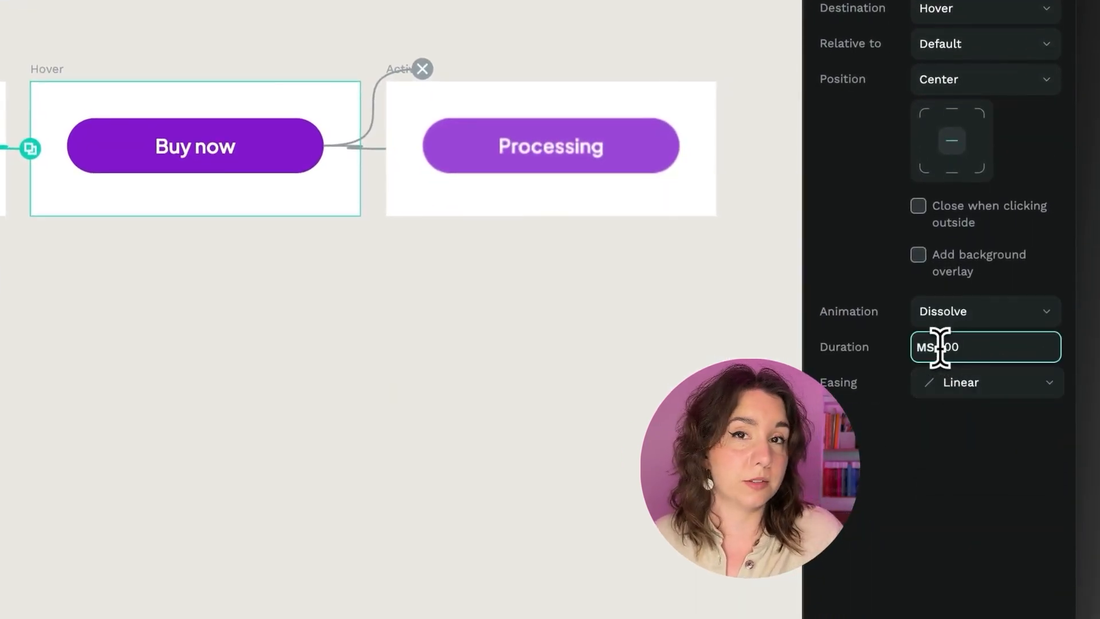
key(BackSpace)
text(200)
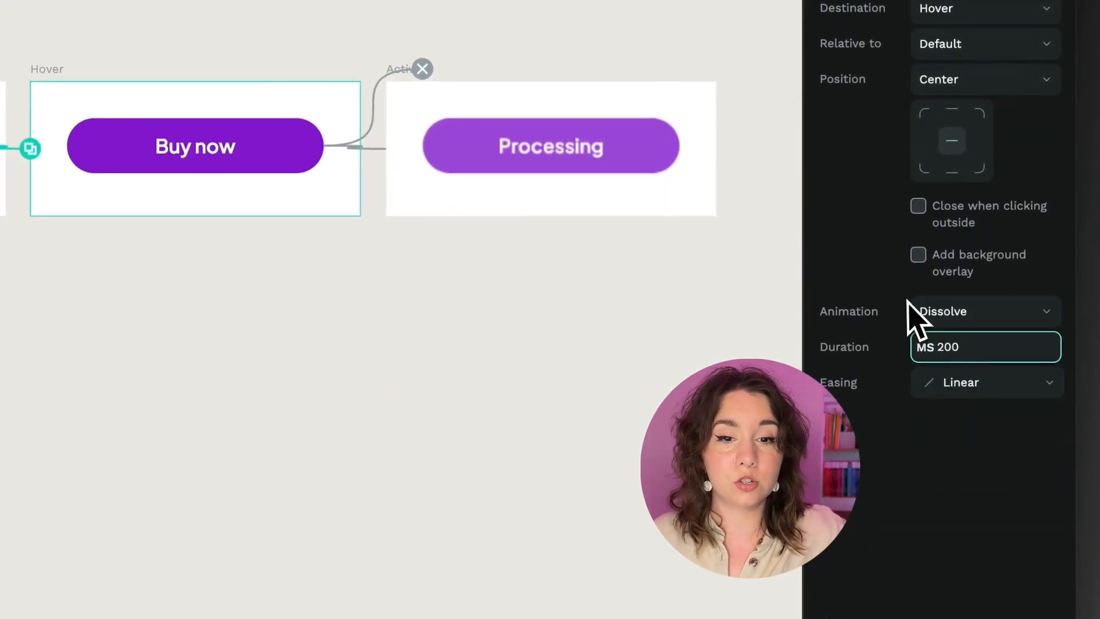
click(893, 288)
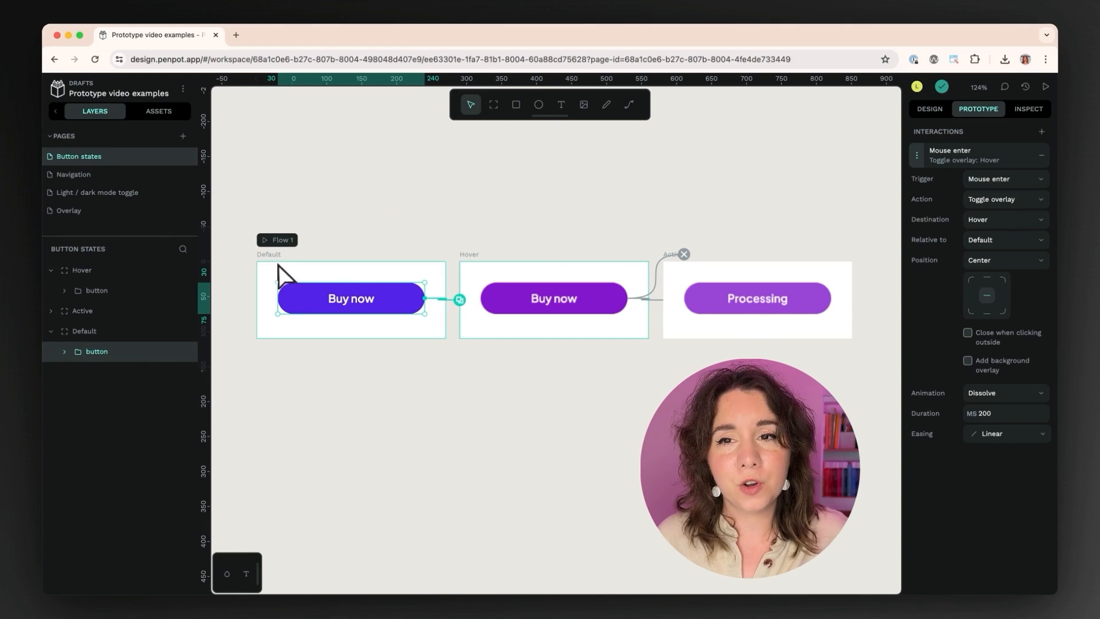
- Rename the Default board's flow as Button states and play it to test the Buy now button
click(272, 260)
double_click(953, 153)
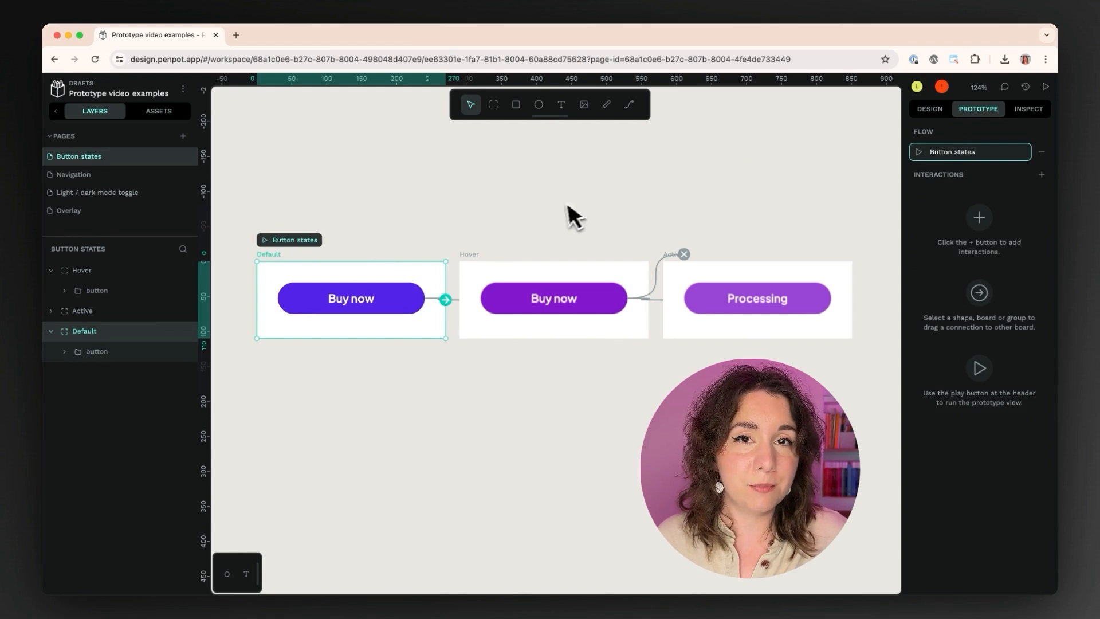
click(304, 241)
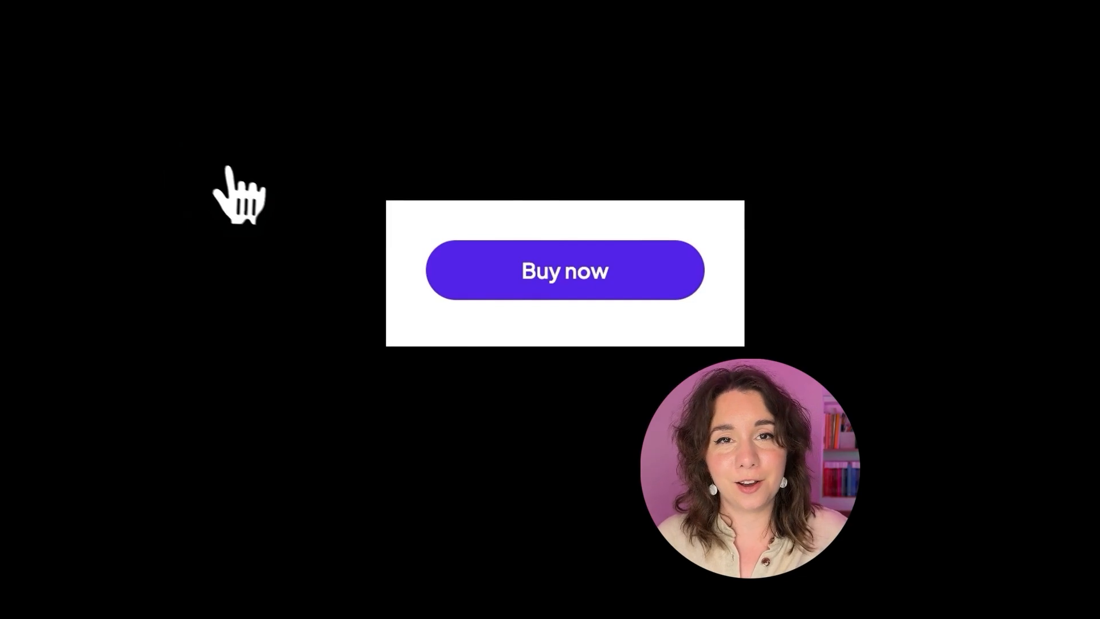
click(482, 283)
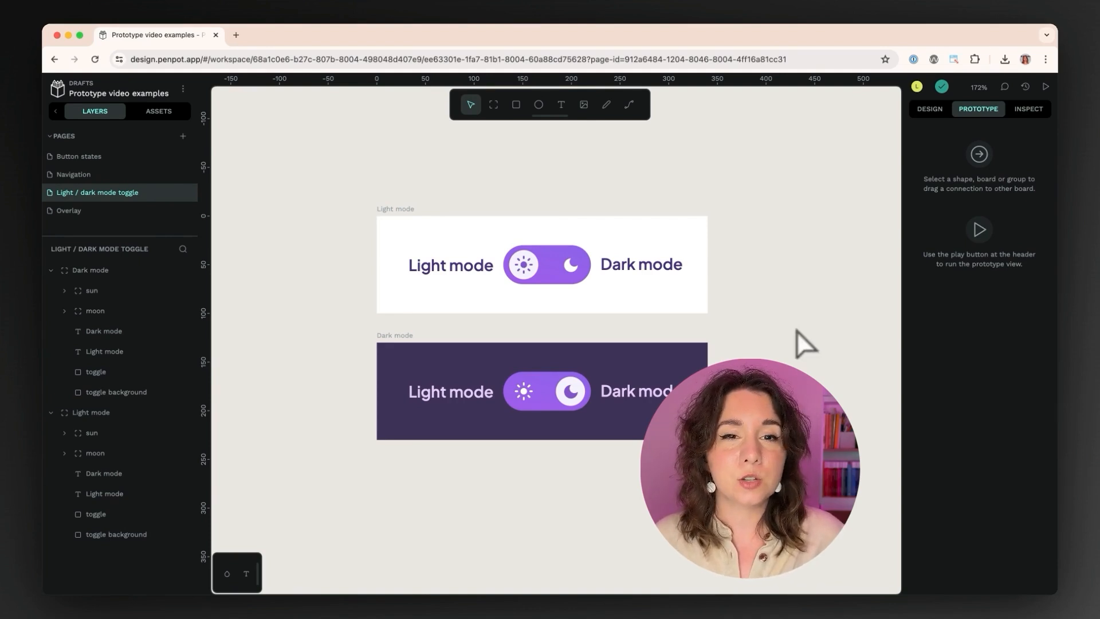
click(411, 207)
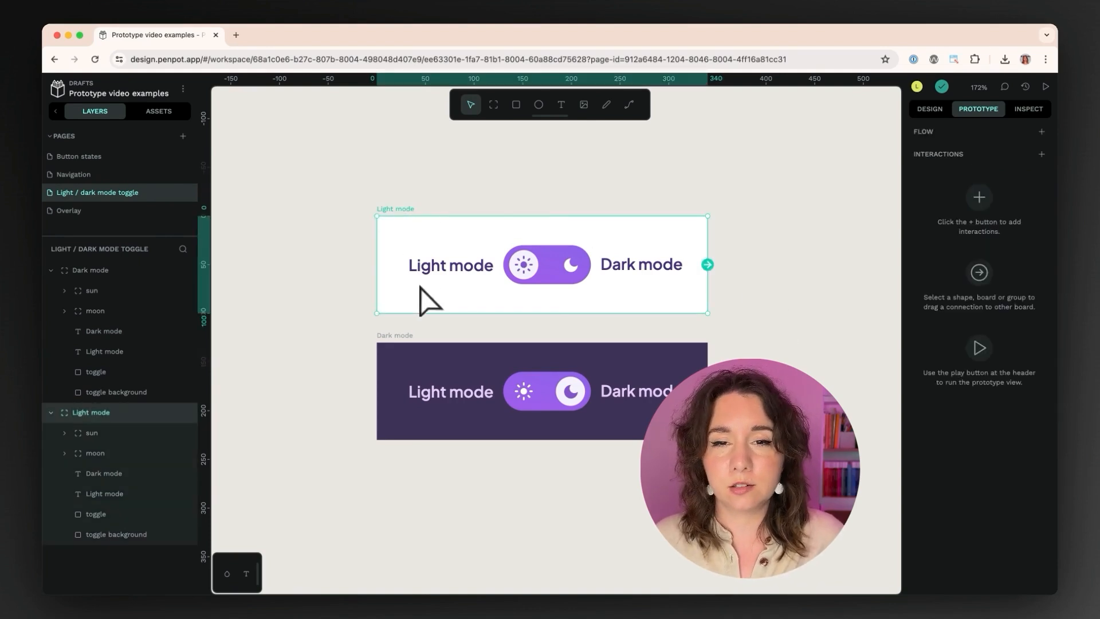
click(410, 341)
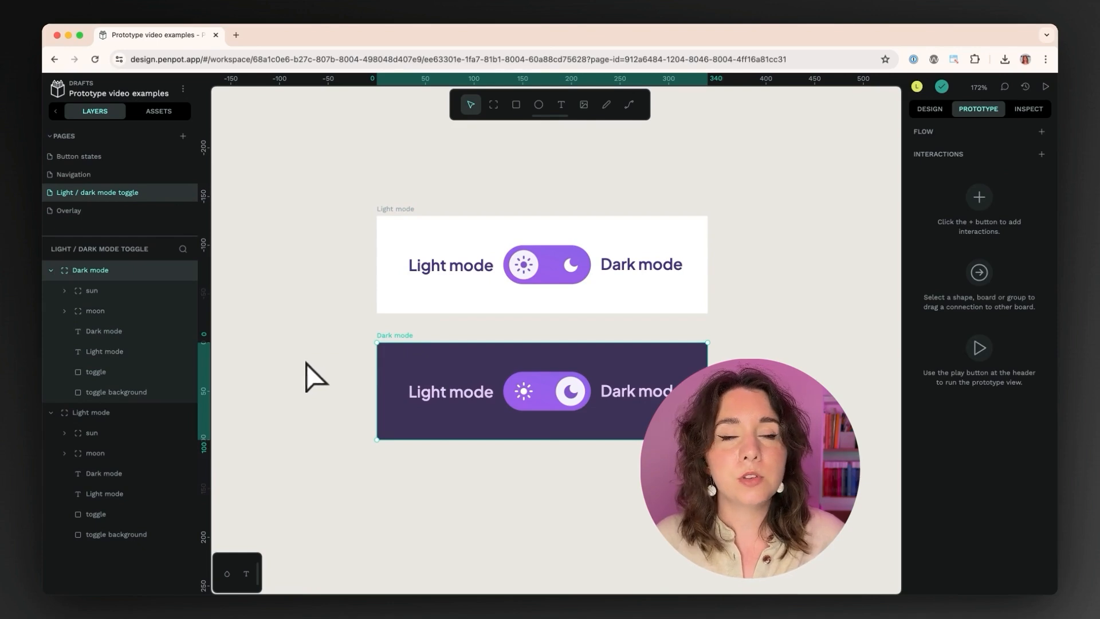
key(Escape)
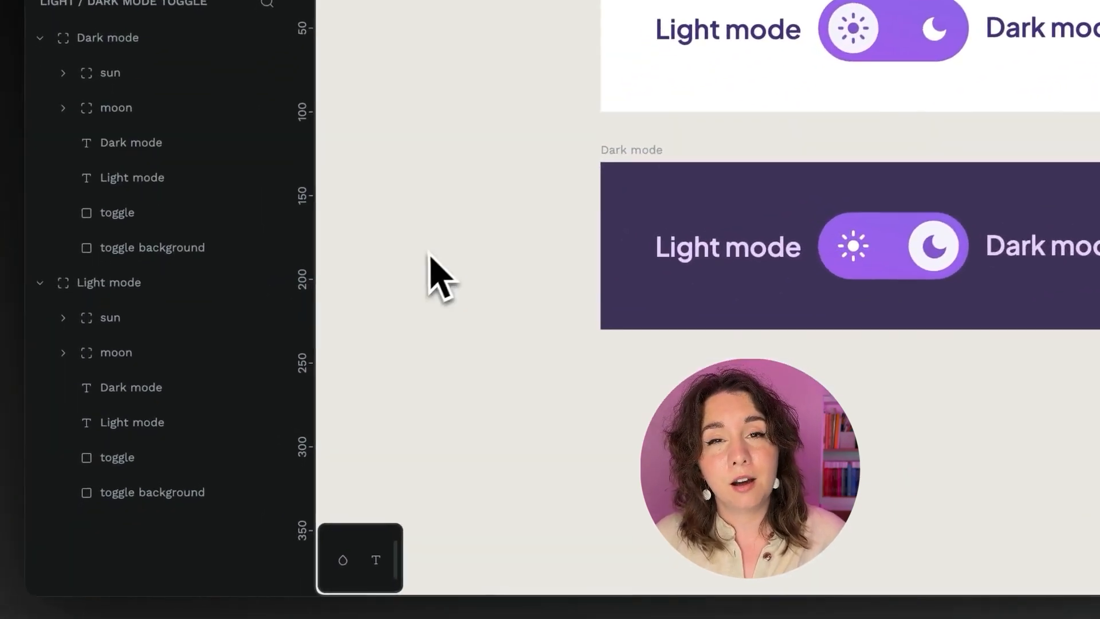
- Add an On Click interaction to the toggle background in the Light mode board and expand its settings
click(115, 413)
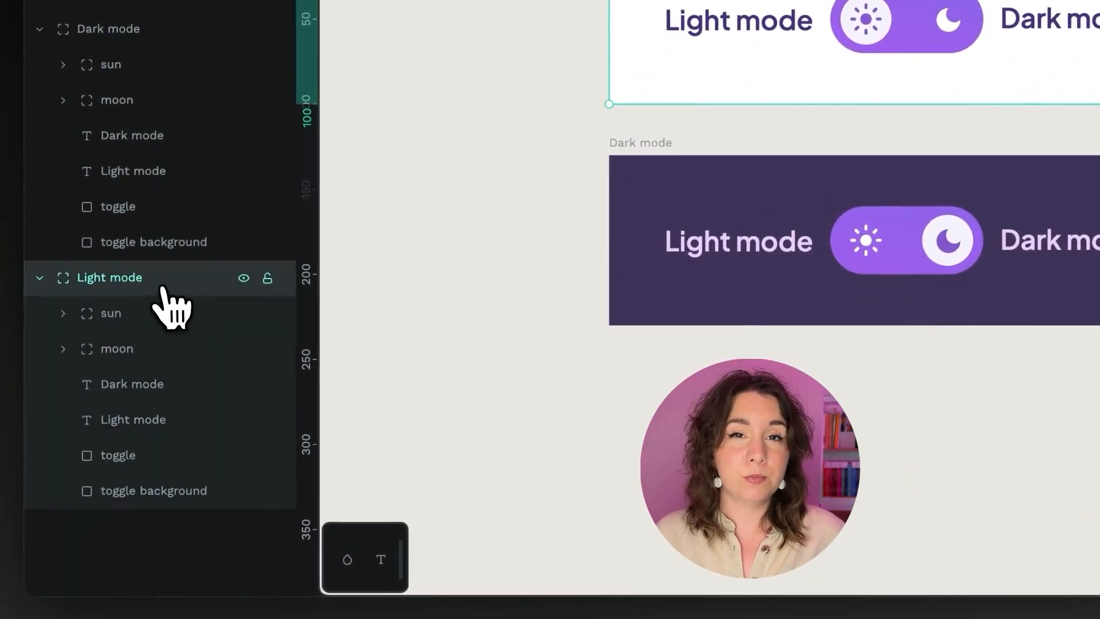
click(168, 499)
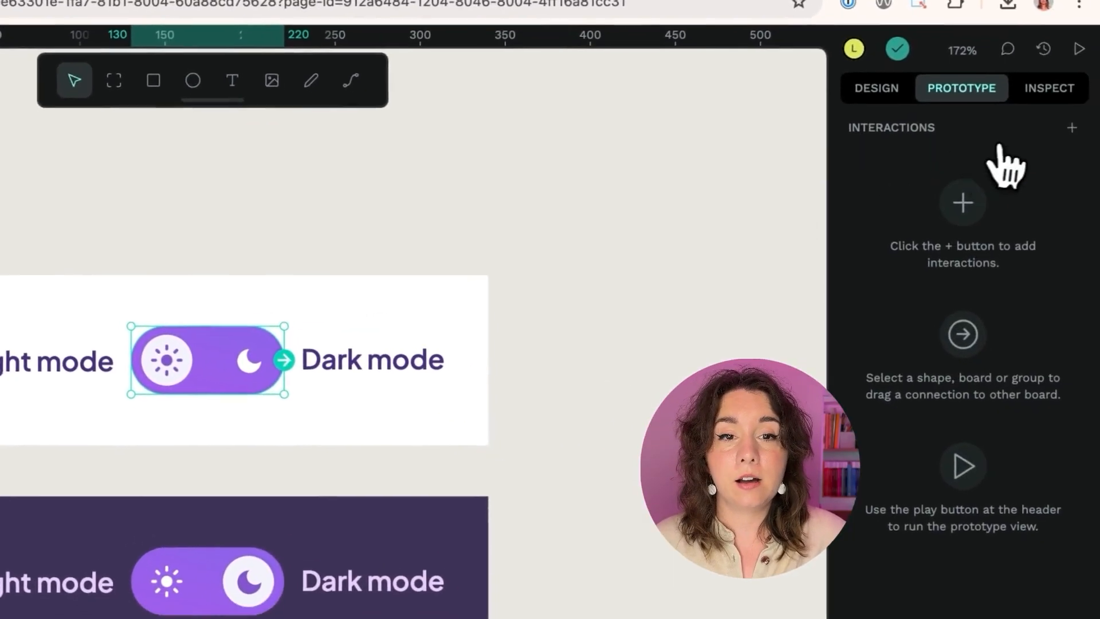
click(1048, 108)
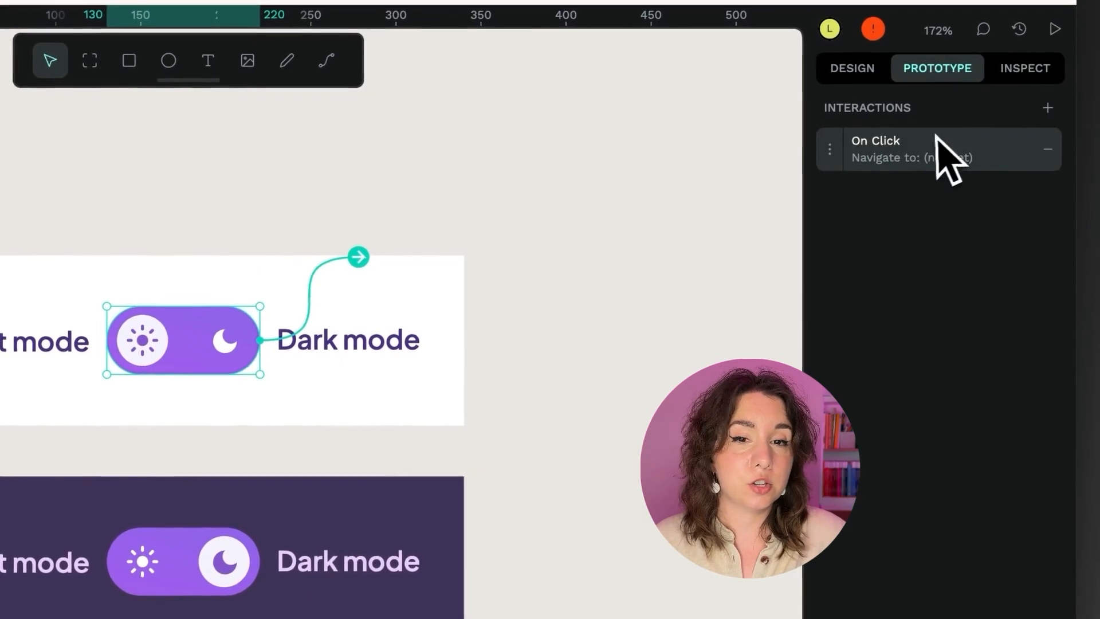
click(837, 153)
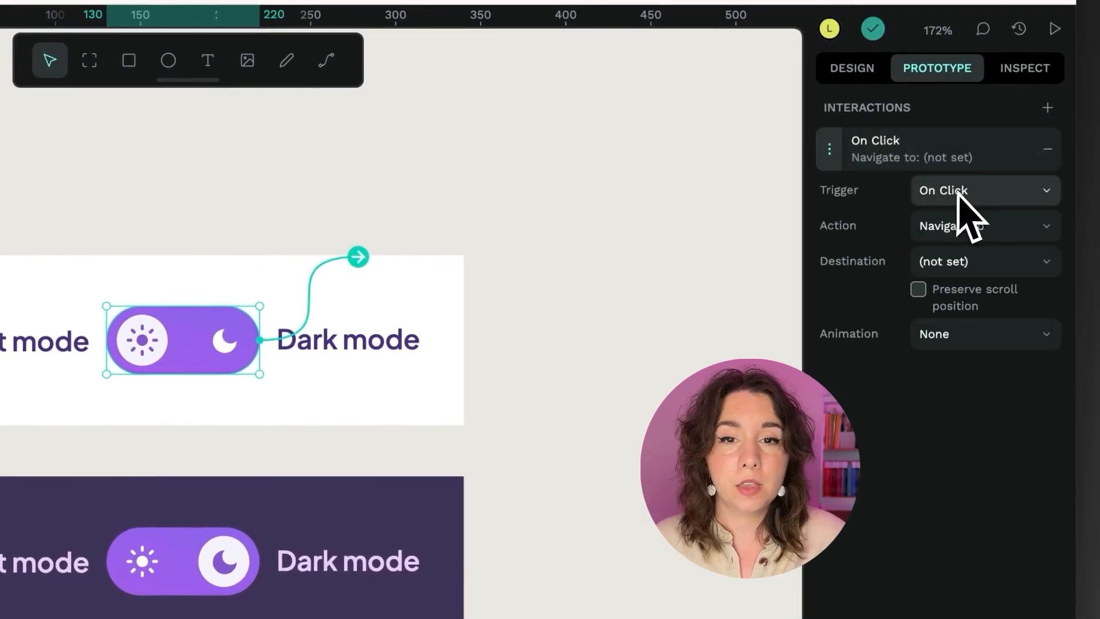
- Make the On Click interaction open the Dark mode board as an overlay, positioned relative to the Light mode board
click(977, 225)
click(982, 293)
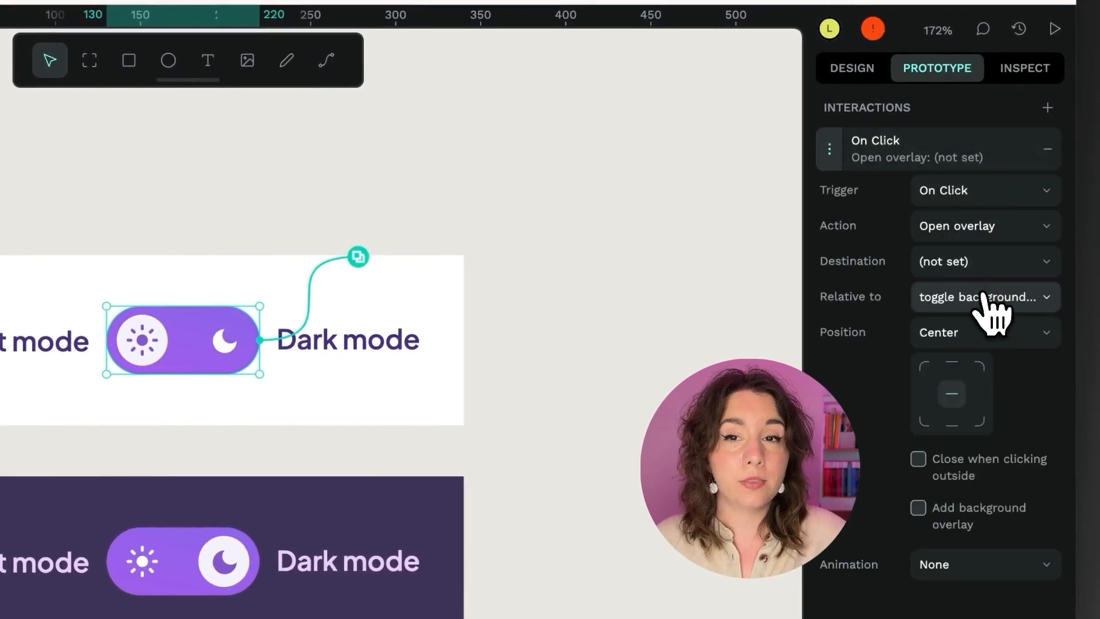
click(974, 268)
click(968, 327)
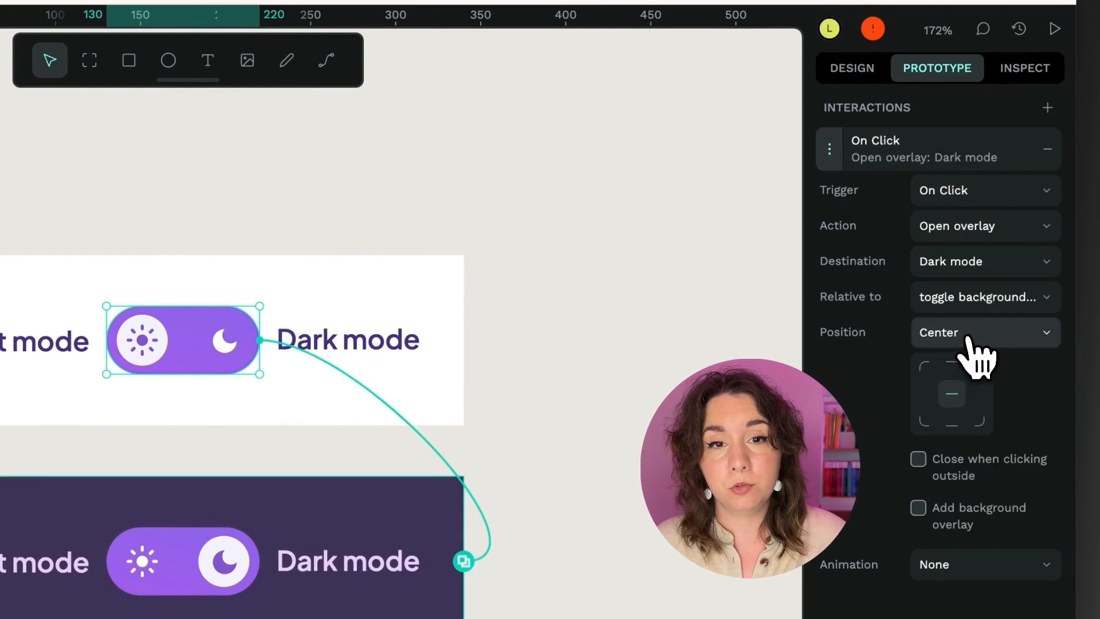
click(976, 303)
click(965, 363)
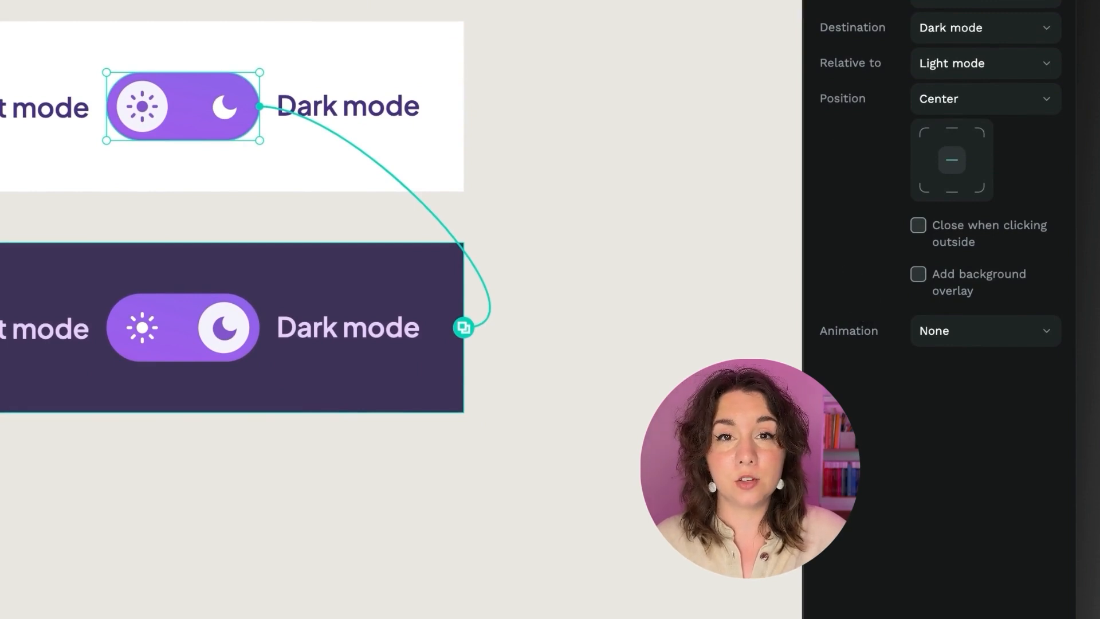
- Apply a Dissolve animation to the Dark mode overlay interaction and adjust its duration
click(922, 329)
click(951, 399)
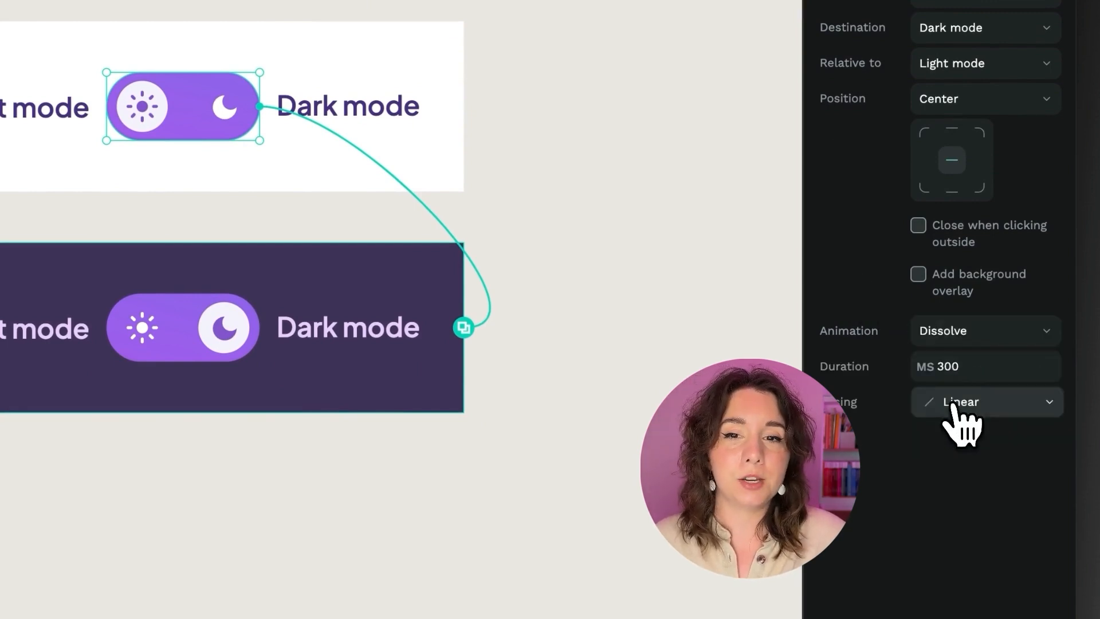
click(945, 375)
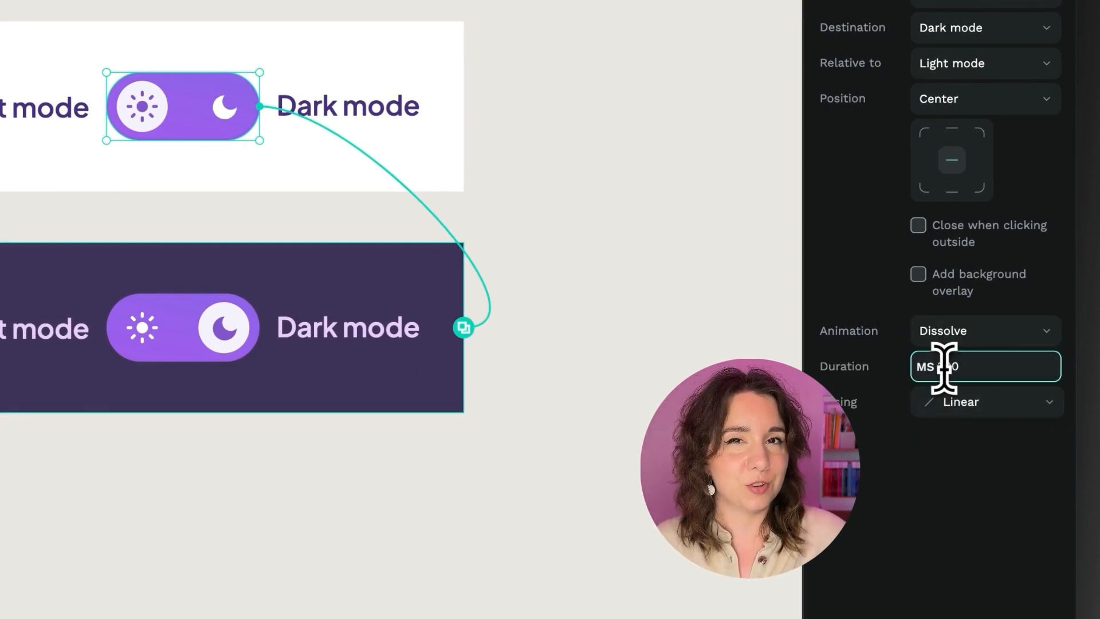
key(Return)
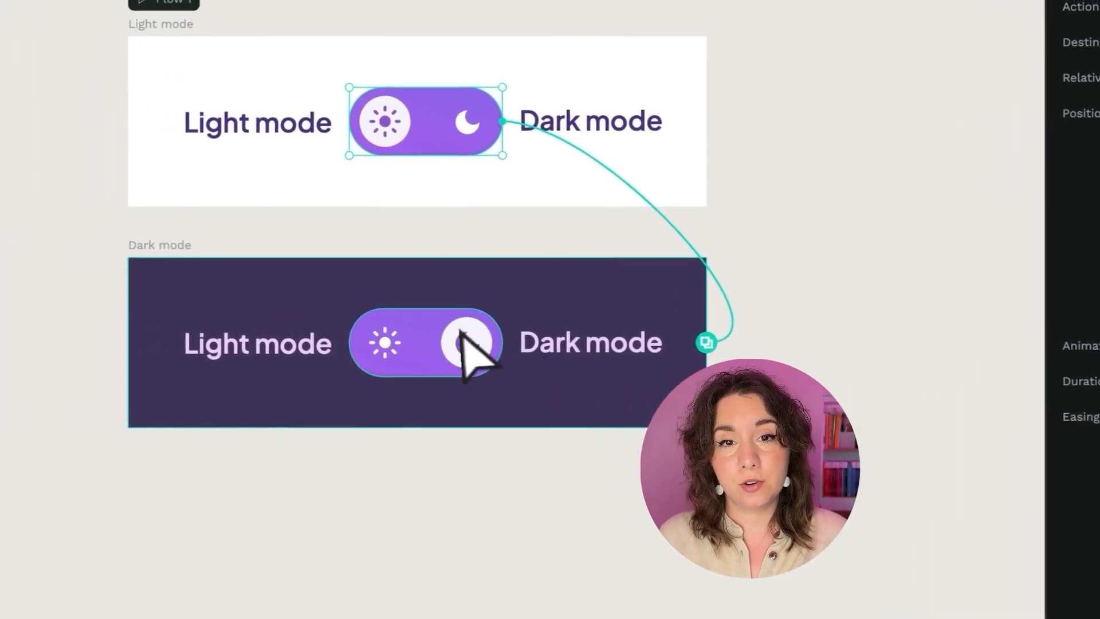
- Add an On Click interaction to the toggle background in the Dark mode board that closes the overlay
click(438, 334)
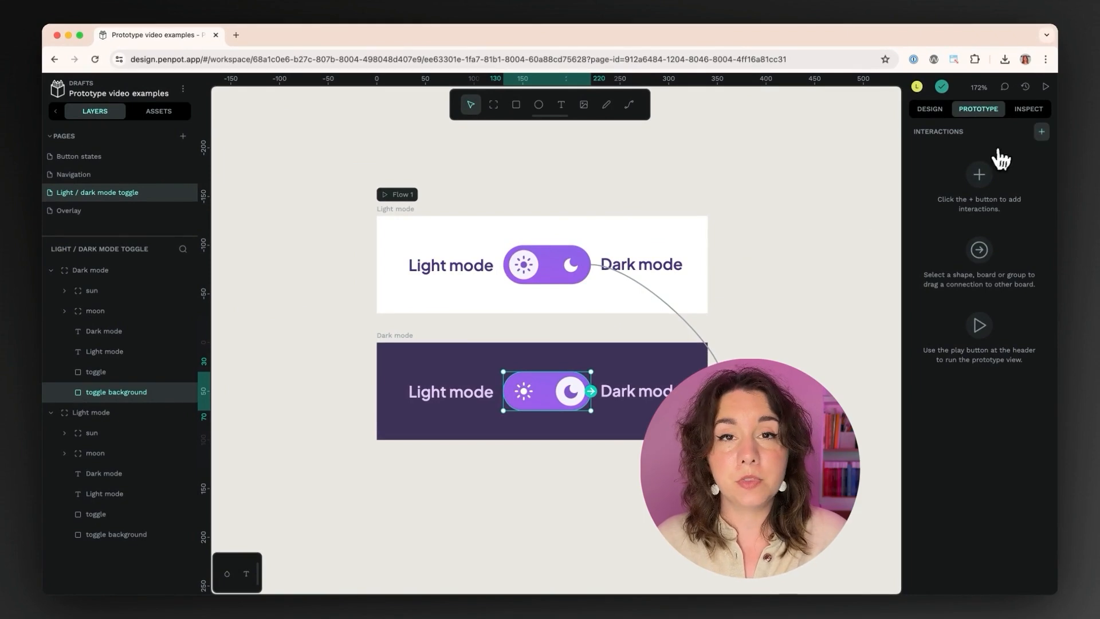
click(1044, 129)
click(939, 160)
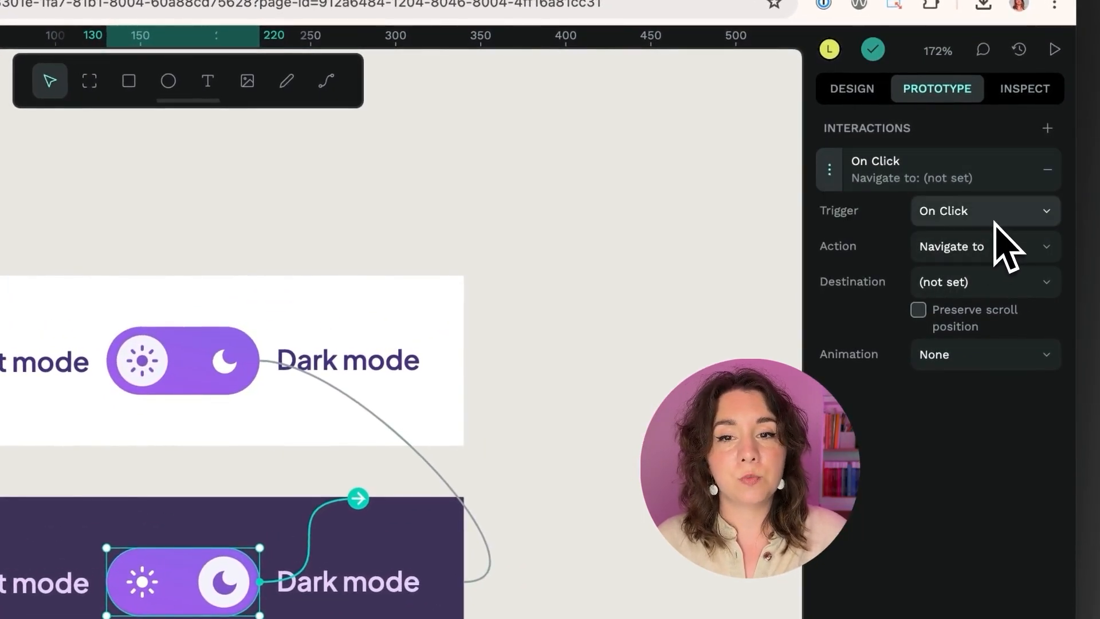
click(995, 247)
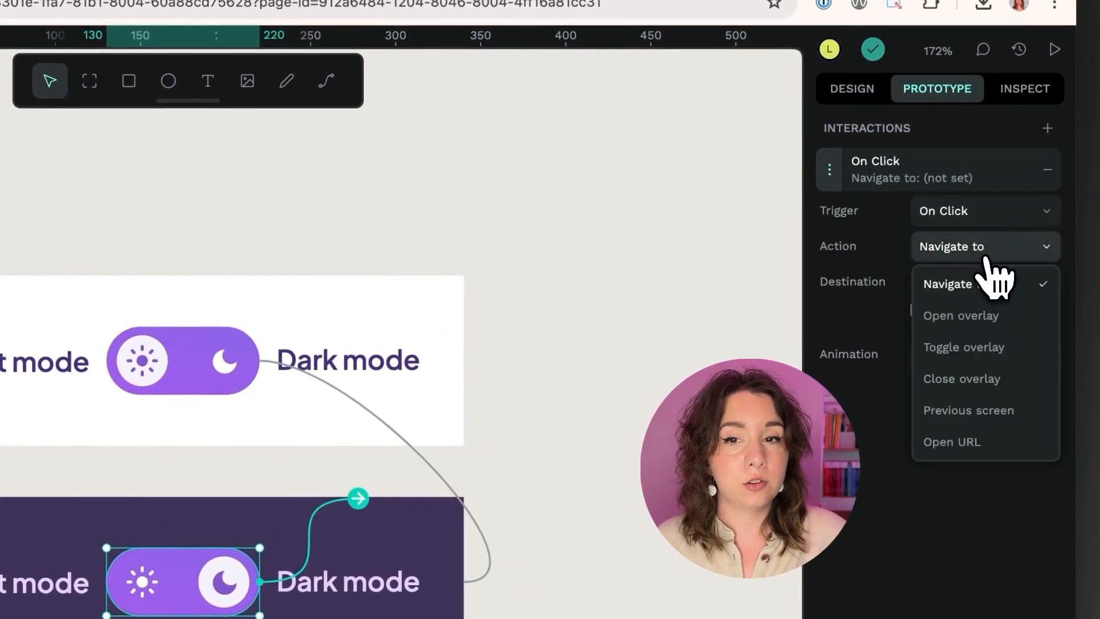
click(981, 385)
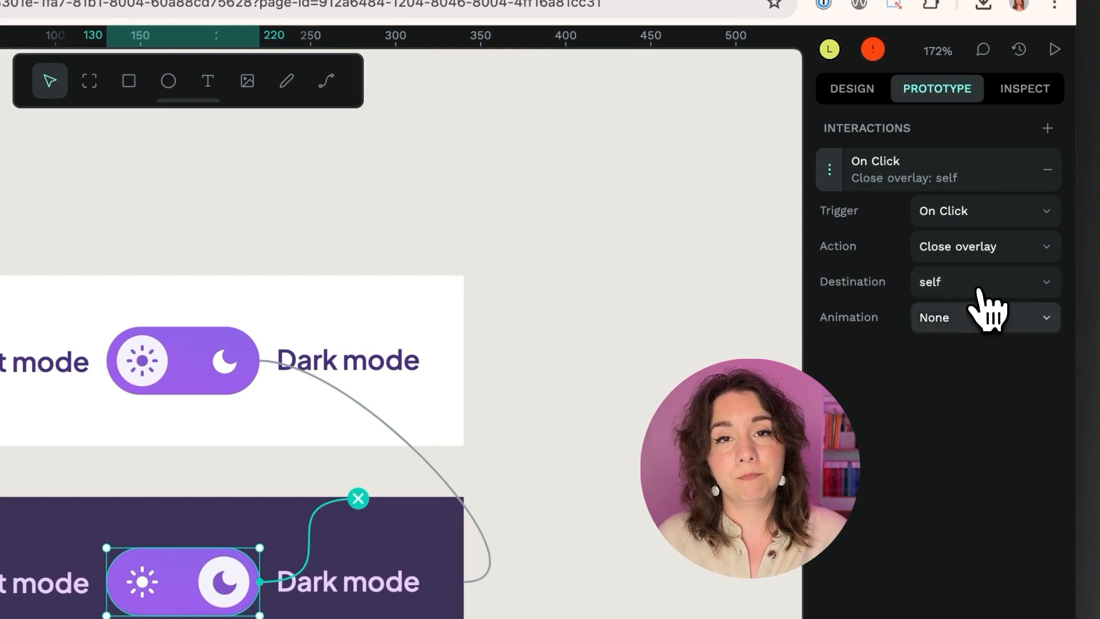
- Give the Dark mode toggle's Close overlay interaction a Dissolve animation with a 200 ms duration
click(984, 318)
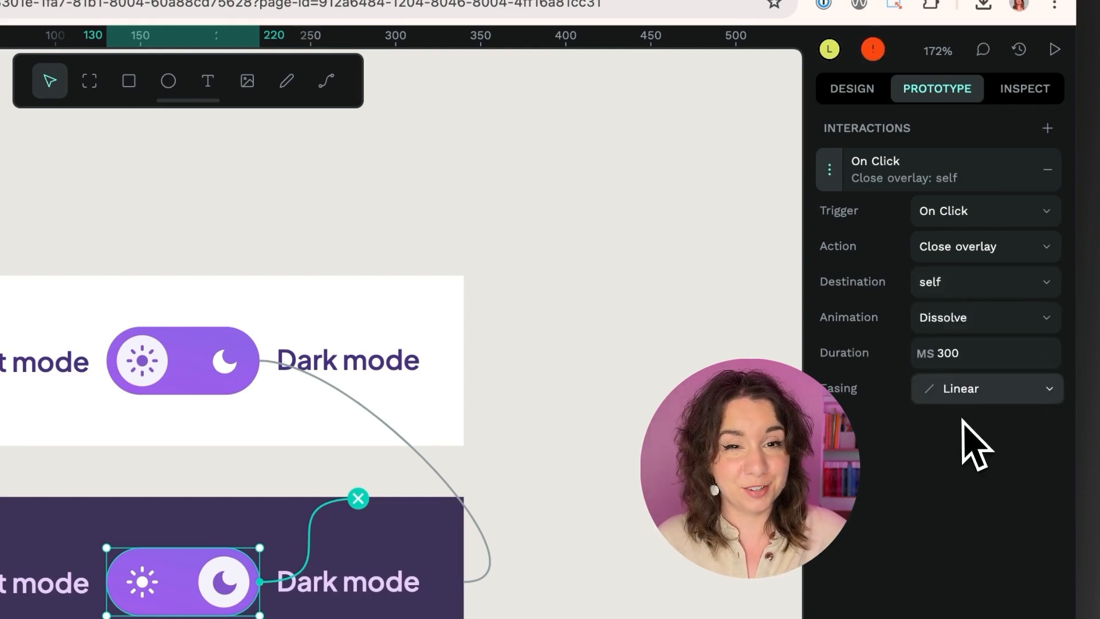
click(946, 353)
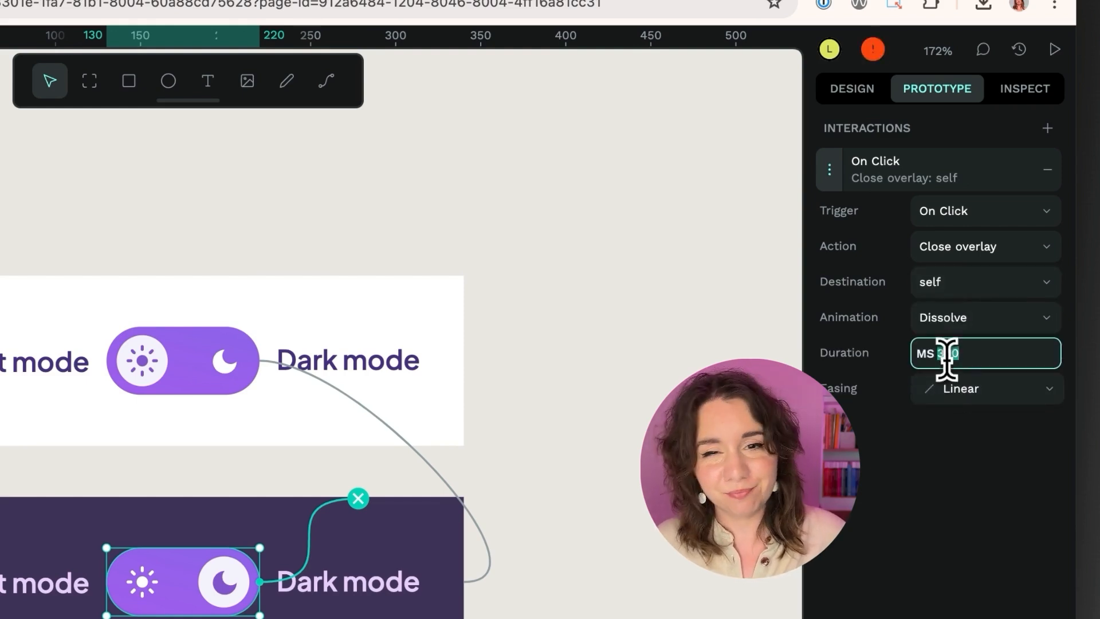
key(Return)
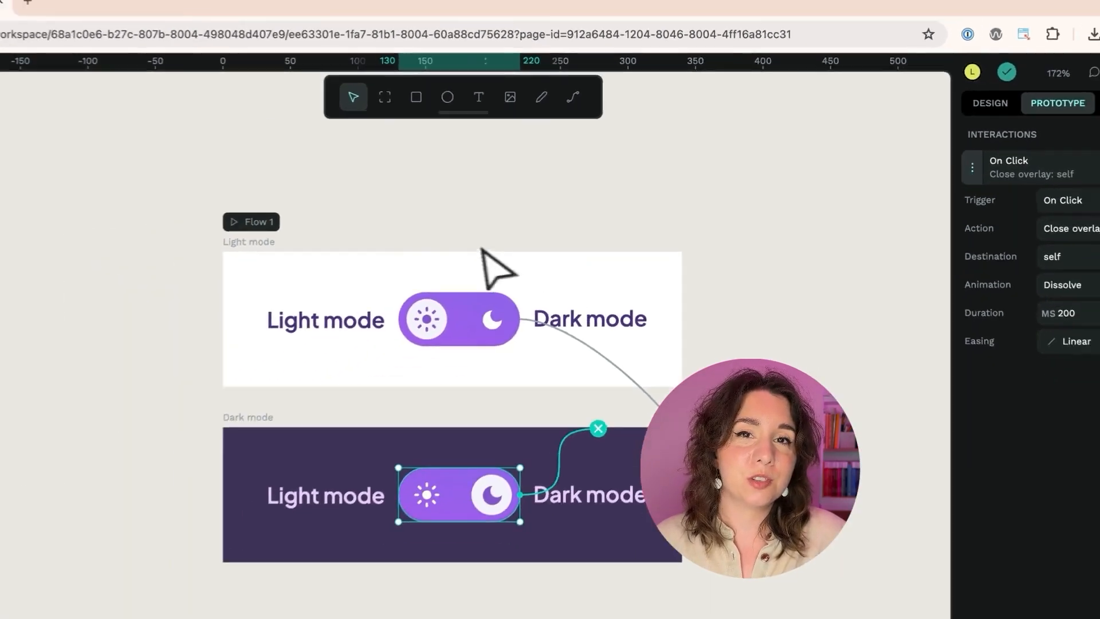
- Rename the Light mode board's flow as "Light mode / dark mode toggle"
click(390, 213)
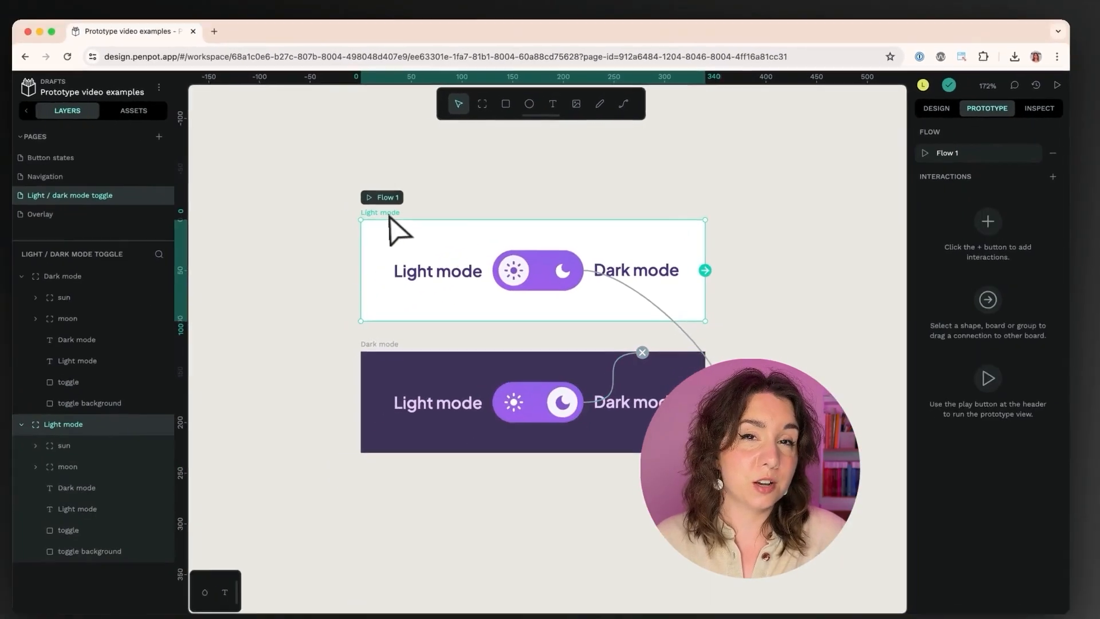
double_click(940, 152)
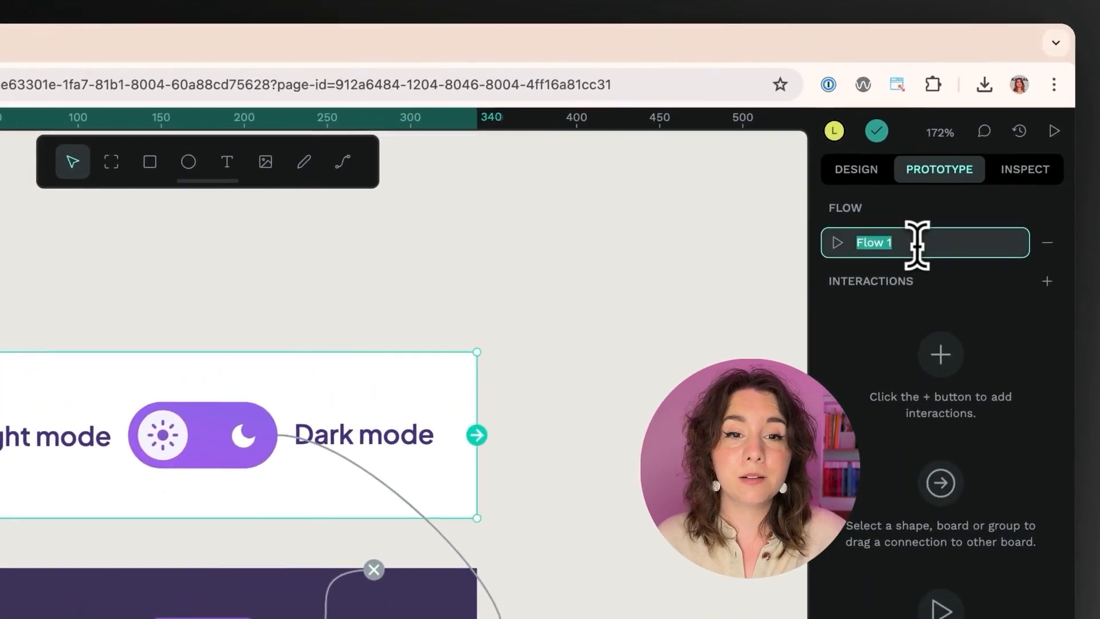
text(Light mode / dark mode)
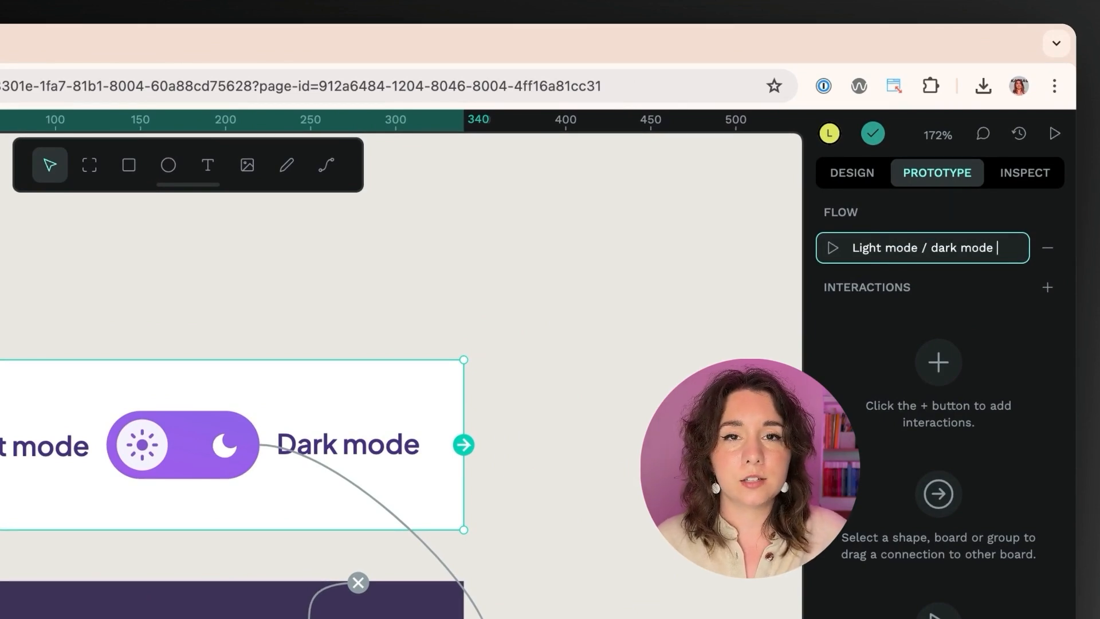
text( toggle)
key(Return)
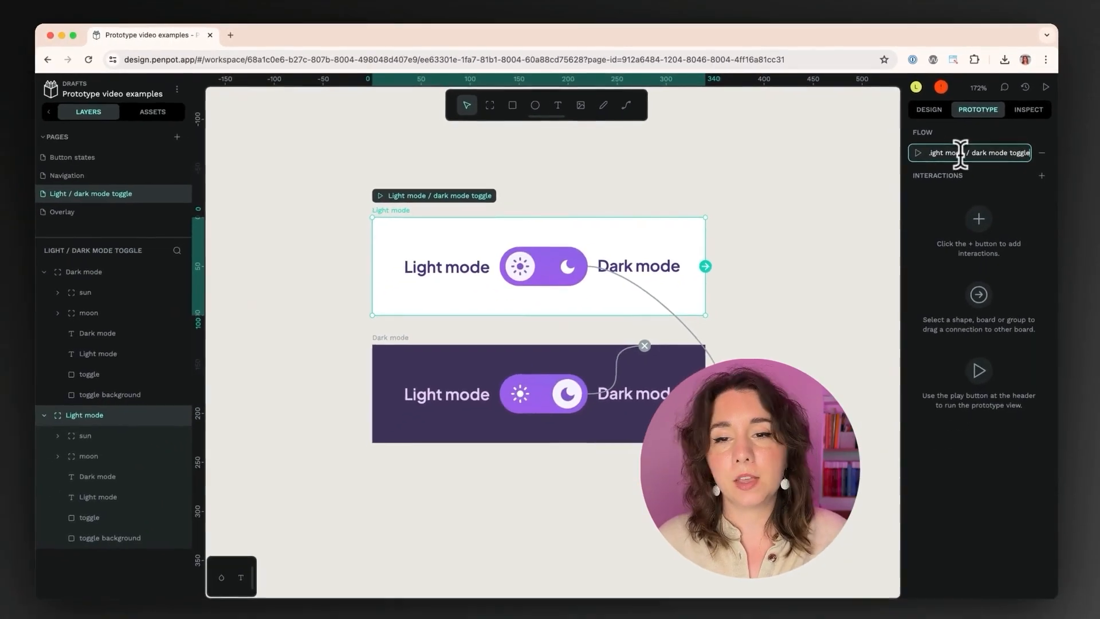
- Preview the light/dark mode flow and switch the toggle back and forth between the two modes
click(486, 195)
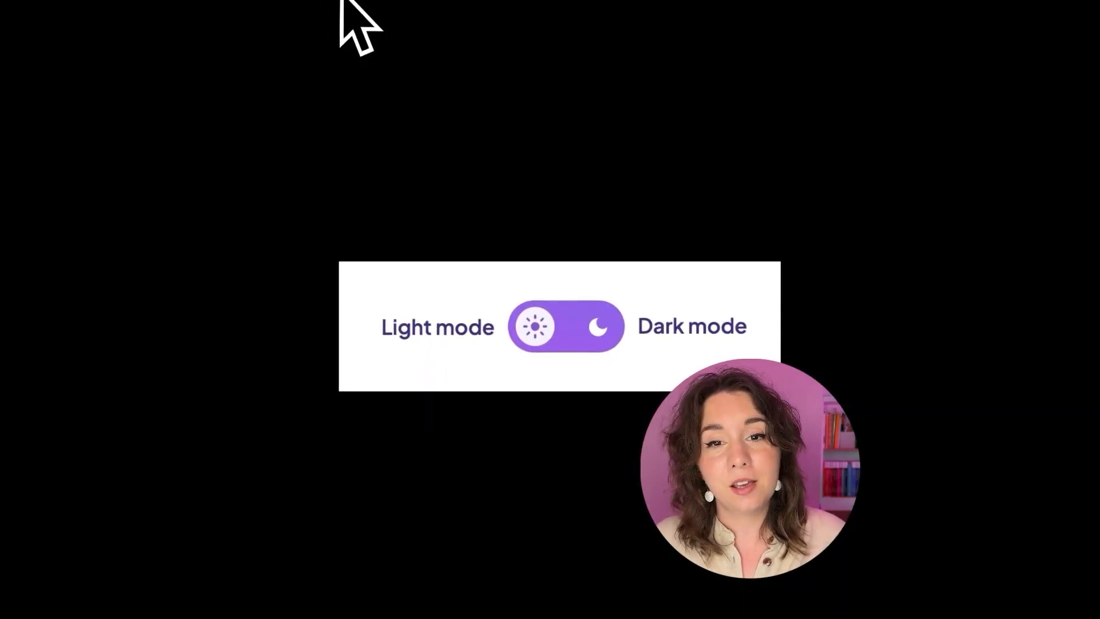
click(583, 335)
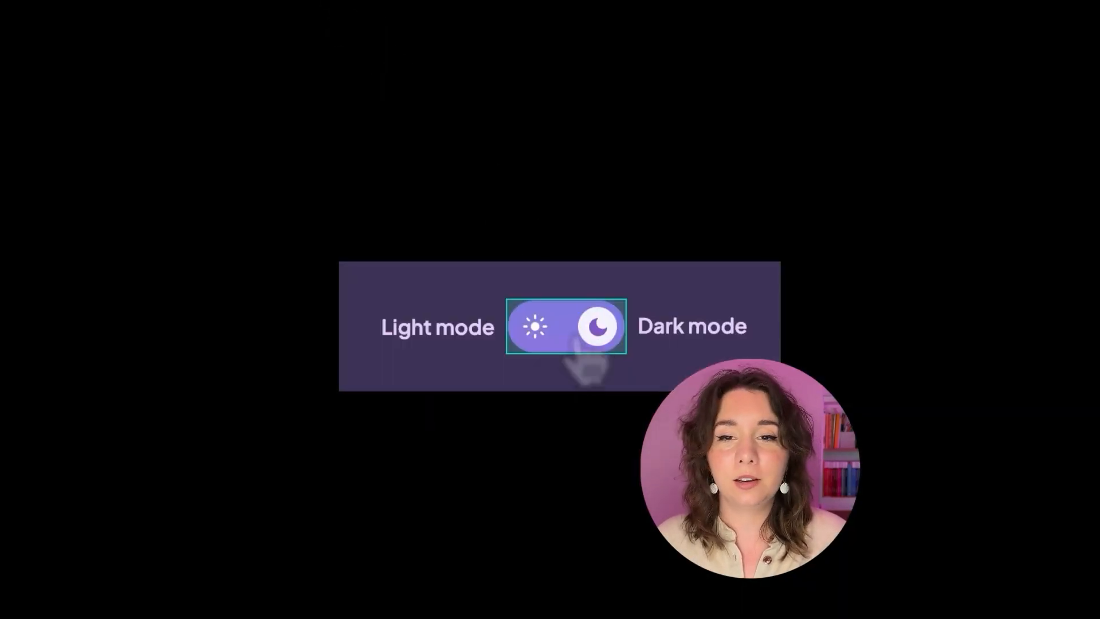
click(583, 335)
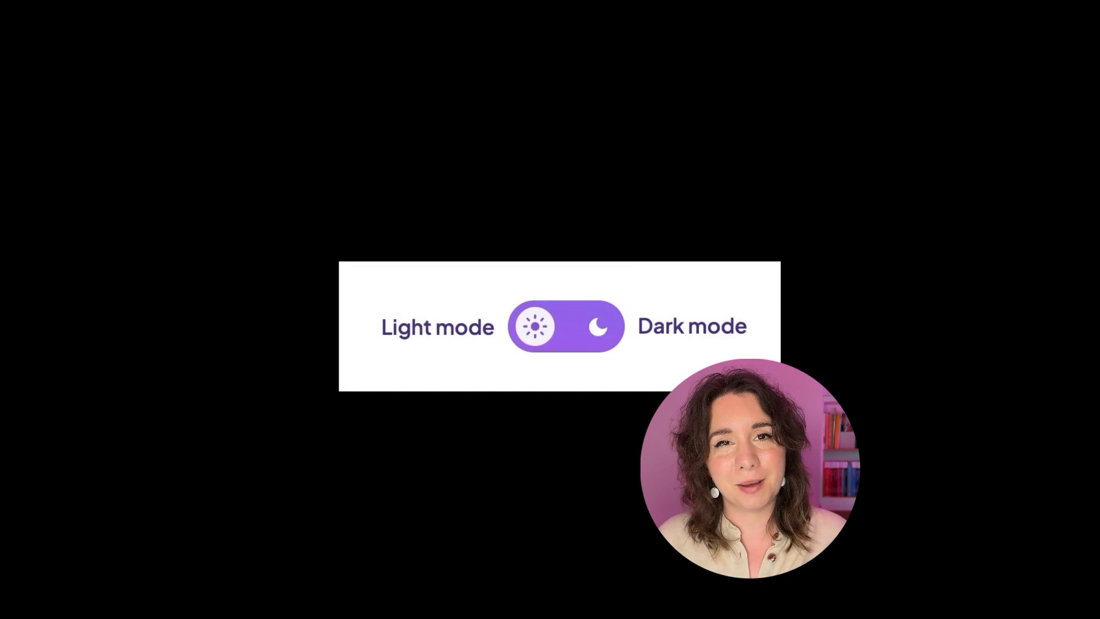
click(583, 335)
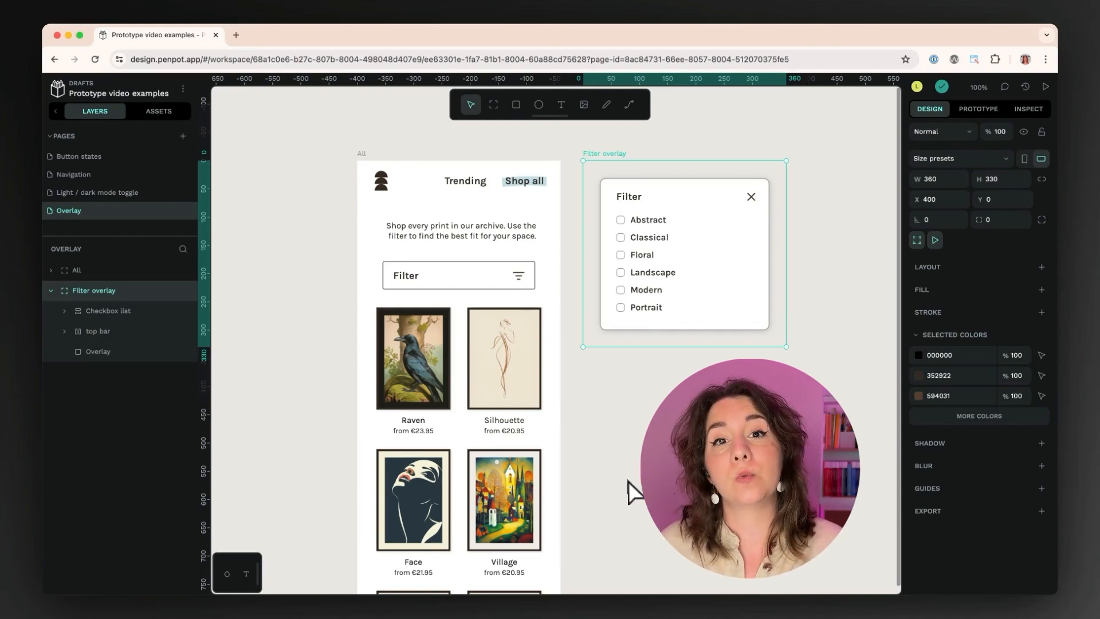
click(630, 492)
click(363, 161)
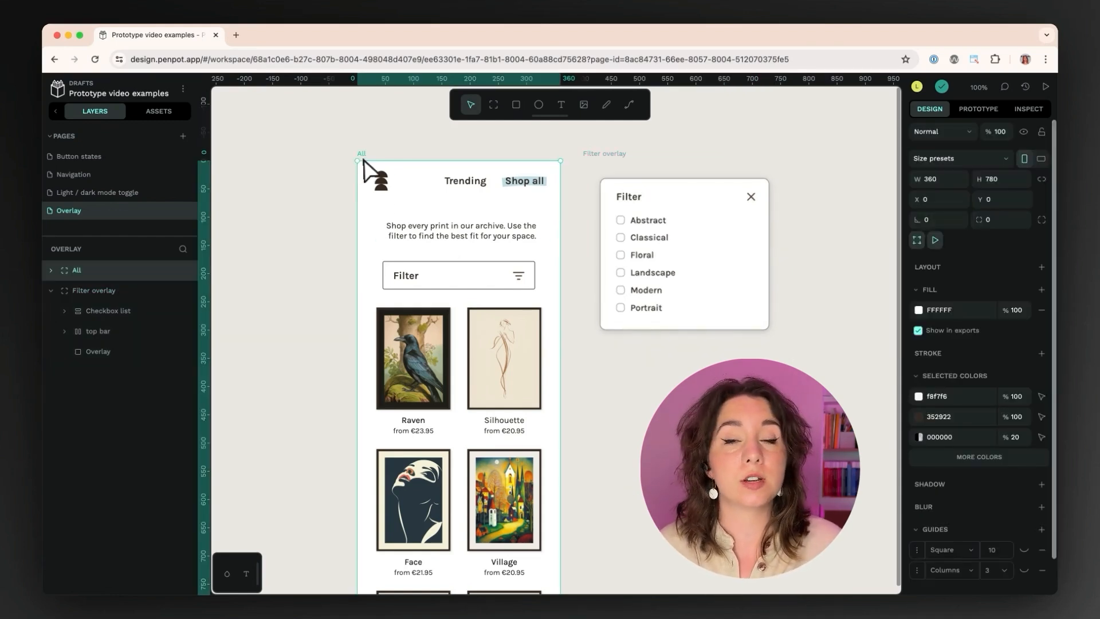
click(611, 161)
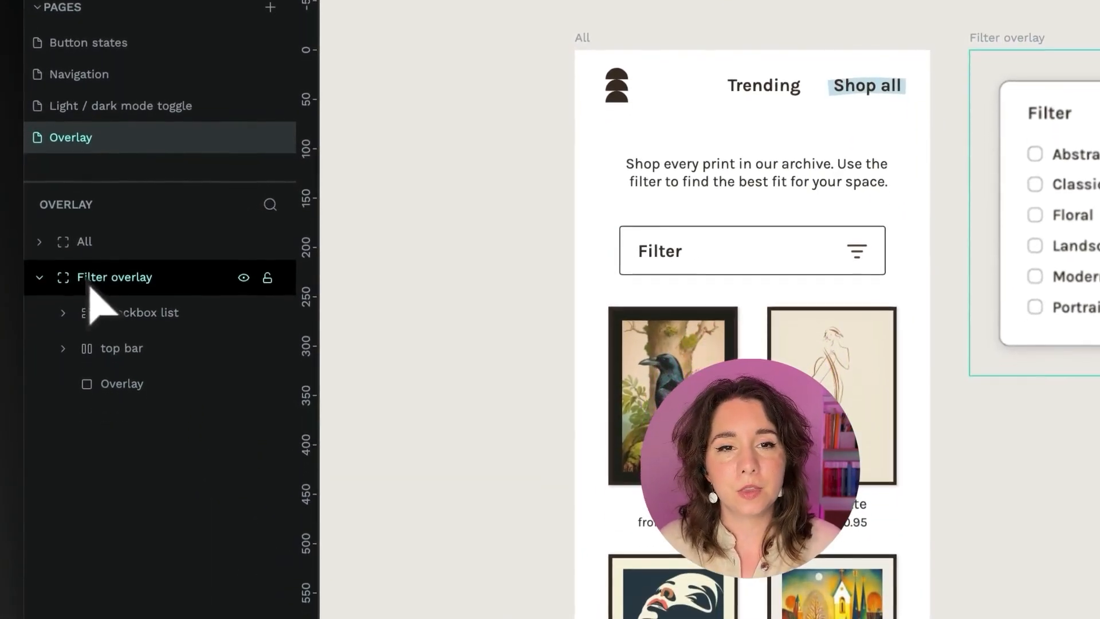
- Add an On Click interaction to the Filter group in the All board and expand its settings
click(84, 252)
click(39, 251)
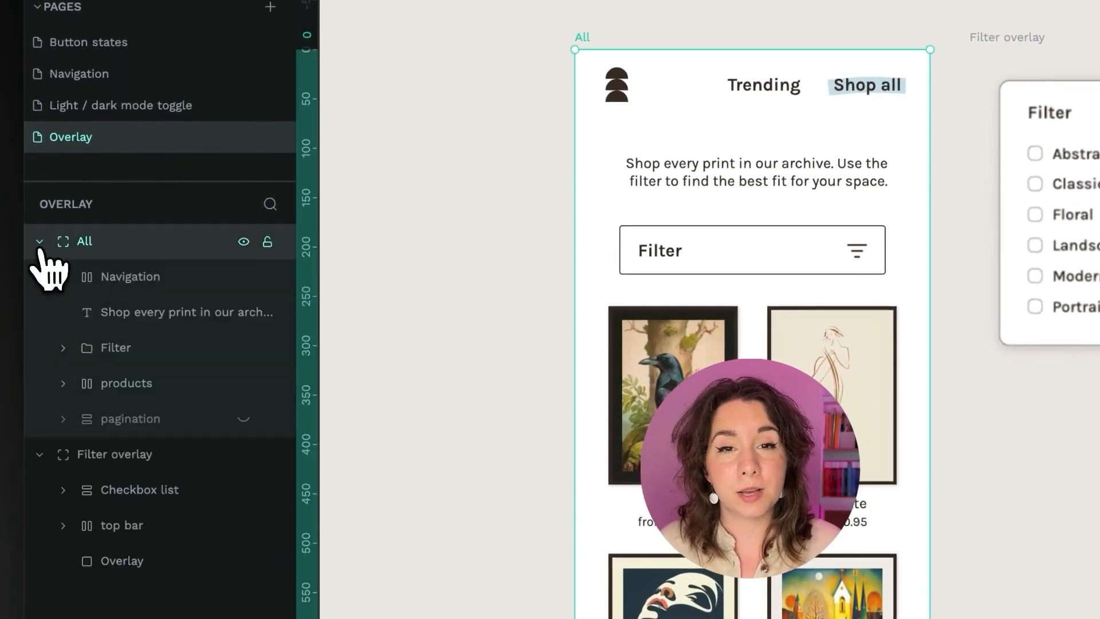
click(133, 351)
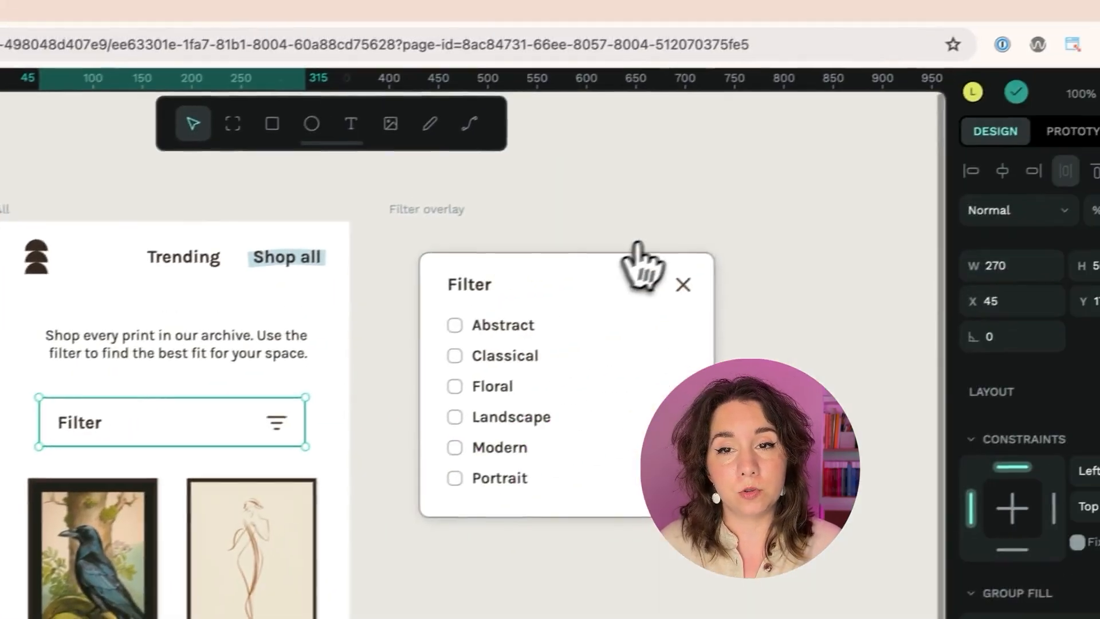
click(946, 107)
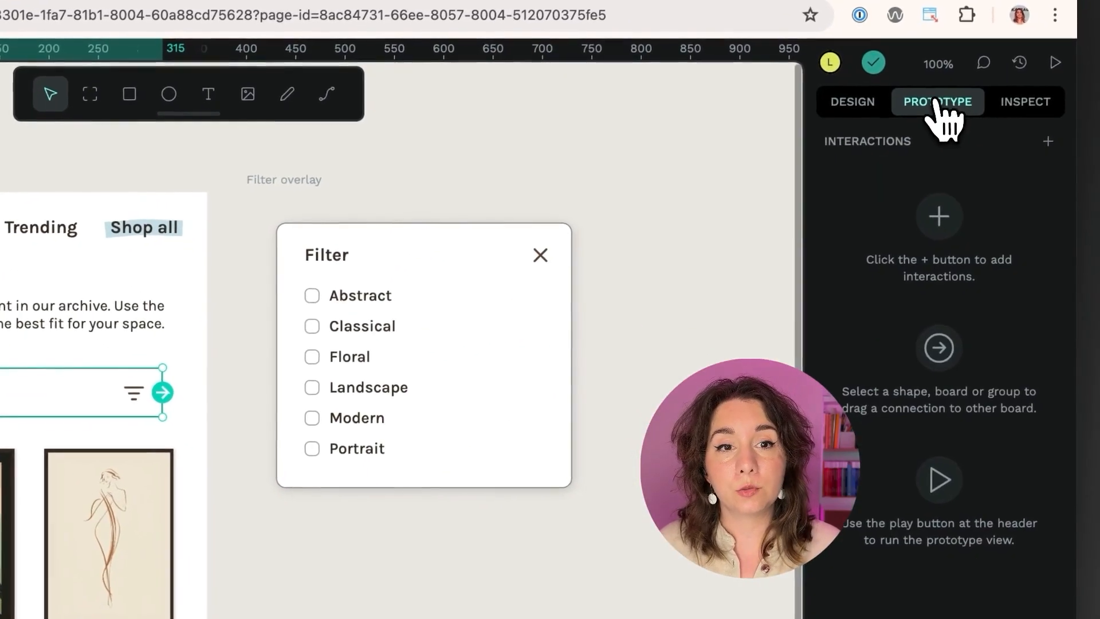
click(1056, 148)
click(875, 191)
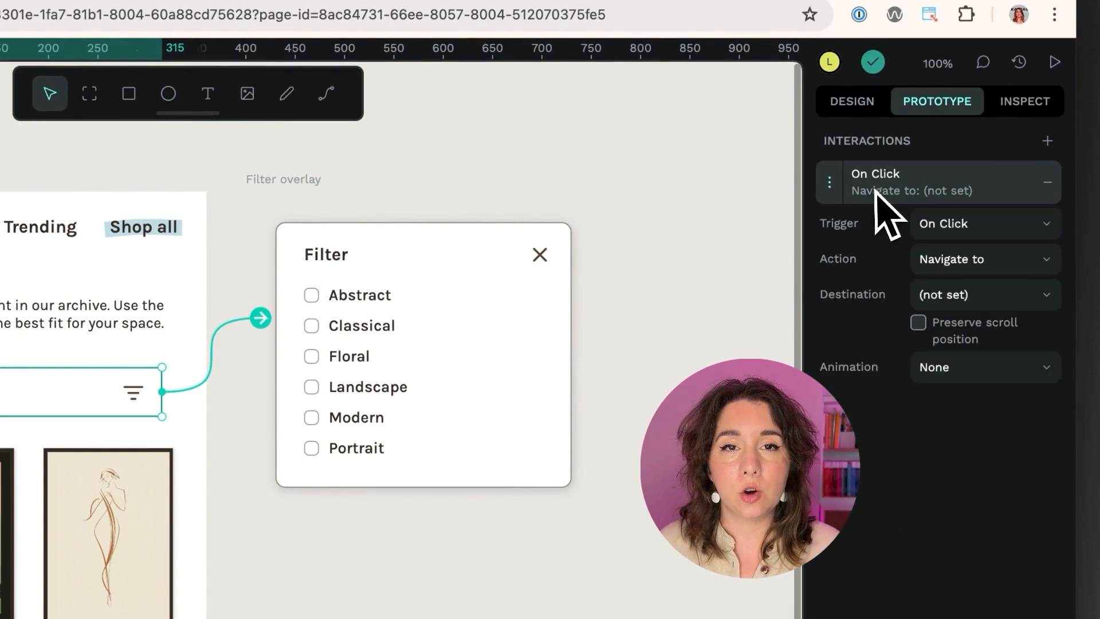
- Make the Filter group's interaction open the Filter overlay board as an overlay that closes when clicking outside
click(964, 261)
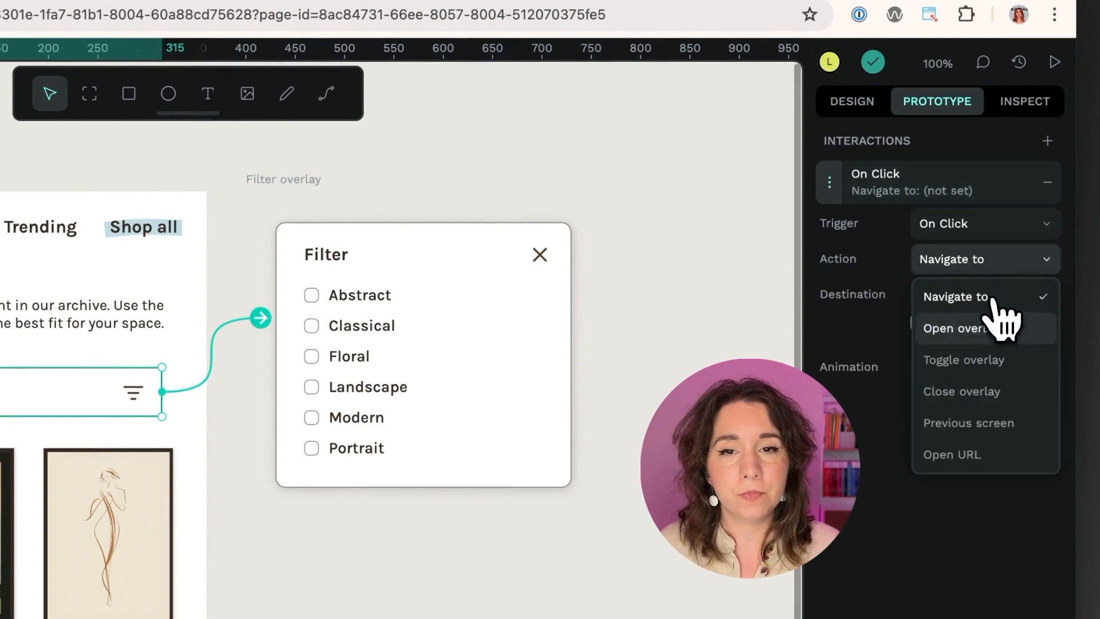
click(1000, 322)
click(979, 298)
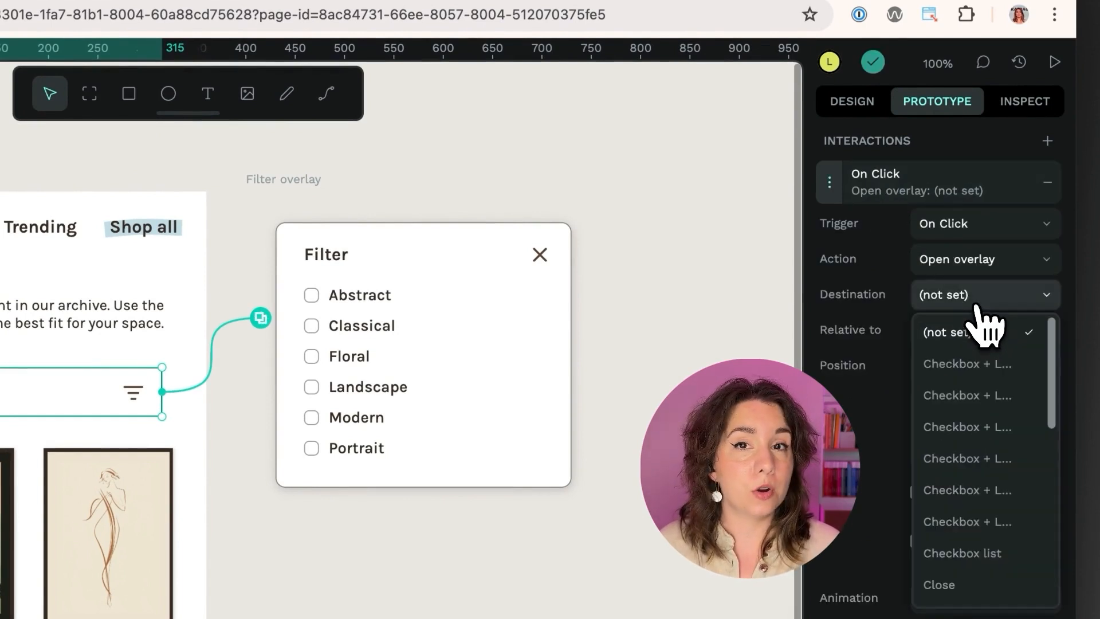
scroll(993, 401, down, 3)
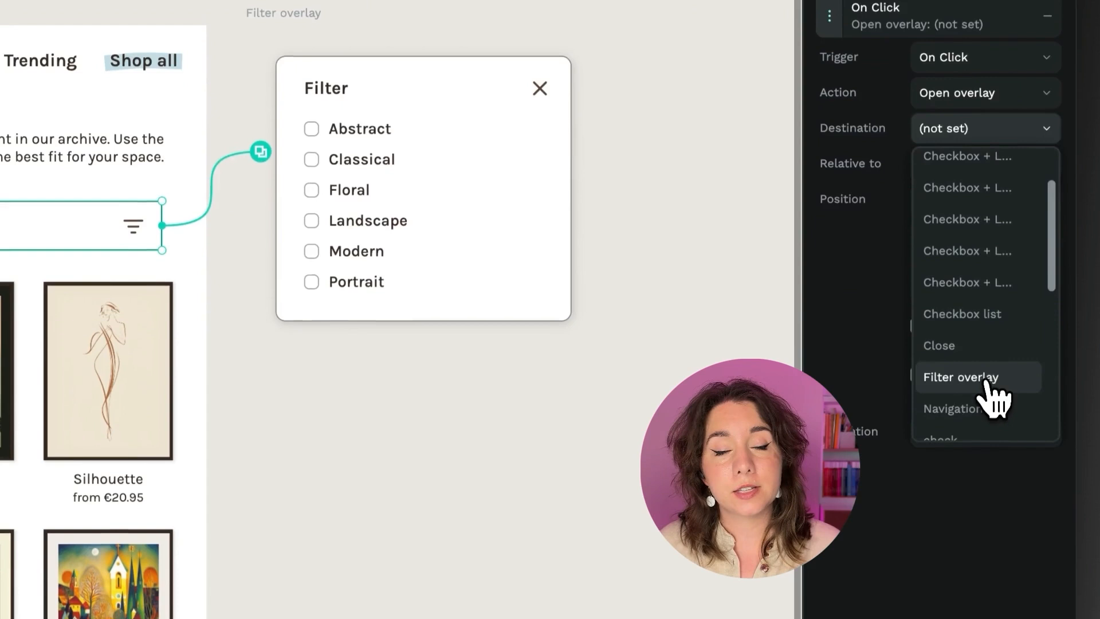
click(973, 534)
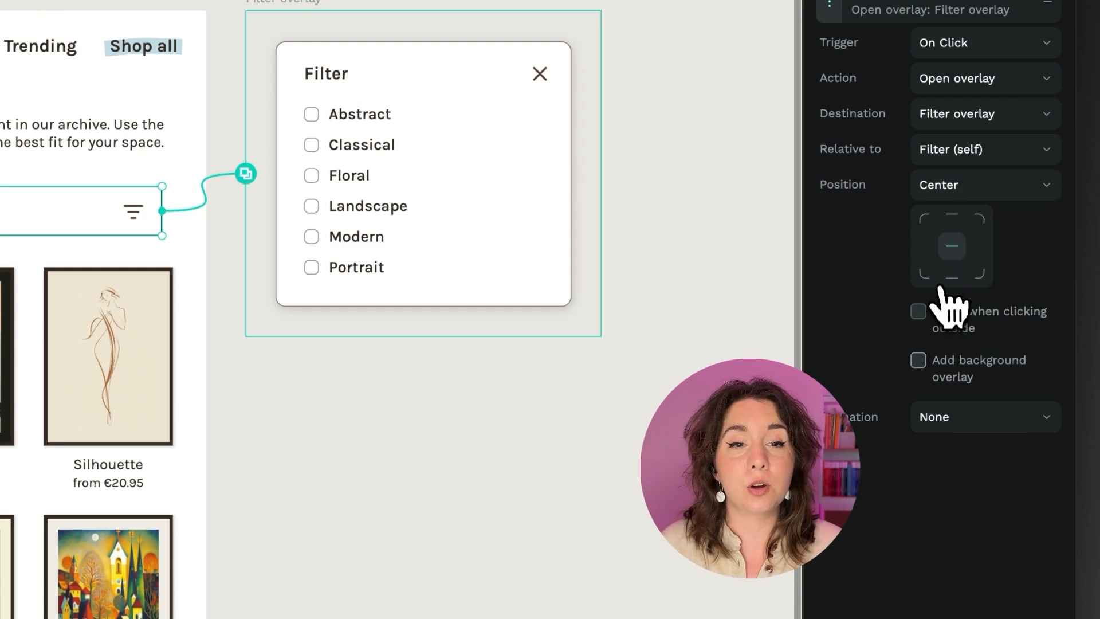
click(919, 312)
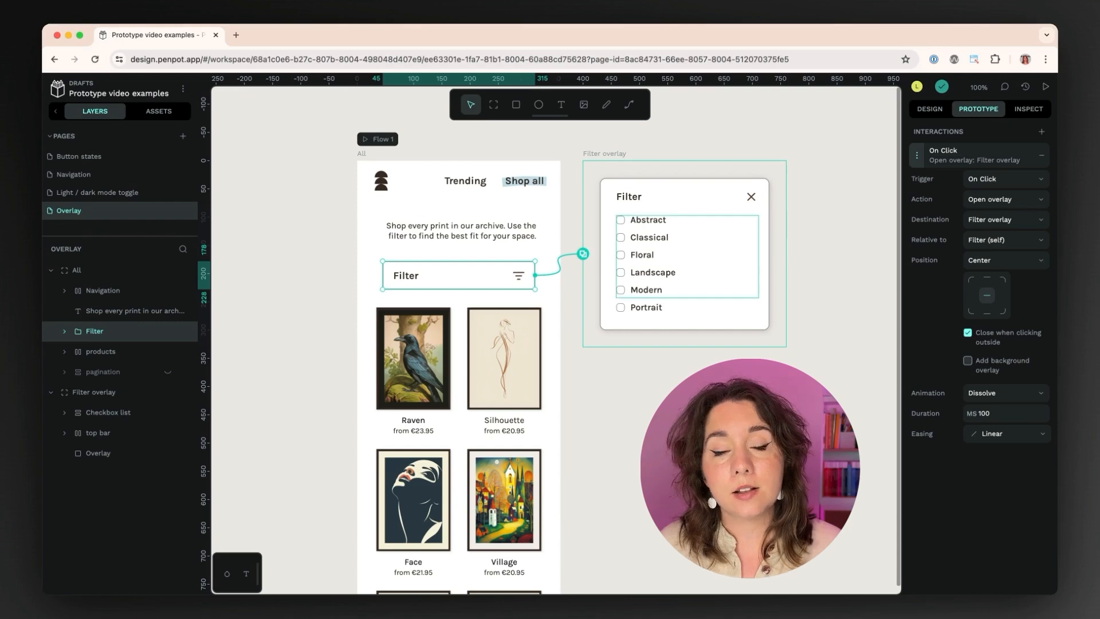
- Add an On Click interaction to the Close icon in the Filter overlay's top bar and expand its settings
click(744, 200)
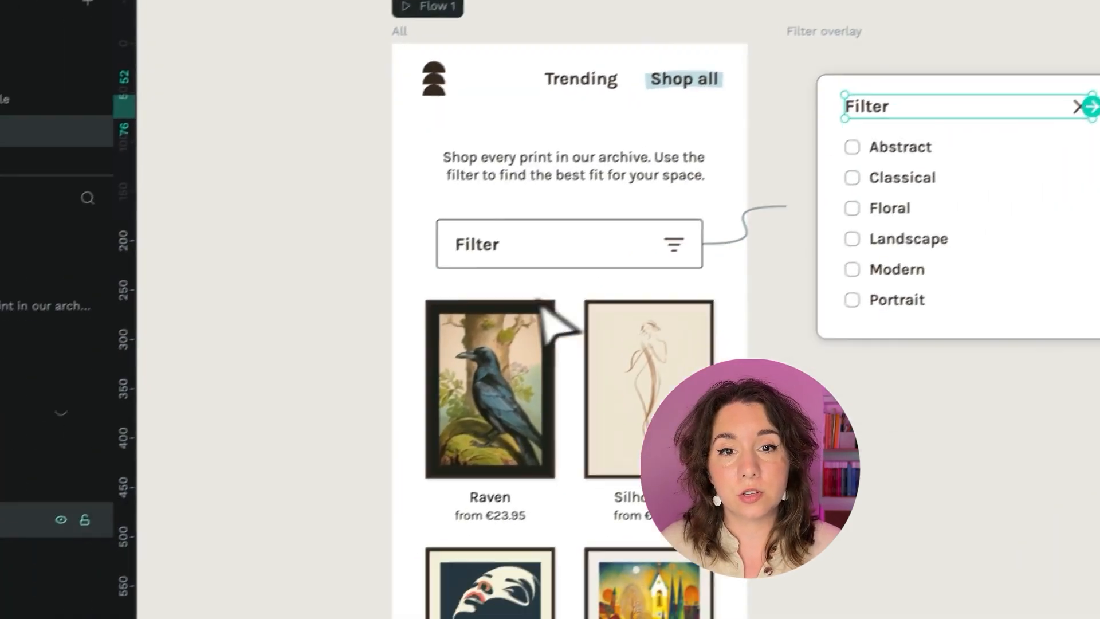
click(61, 319)
click(151, 393)
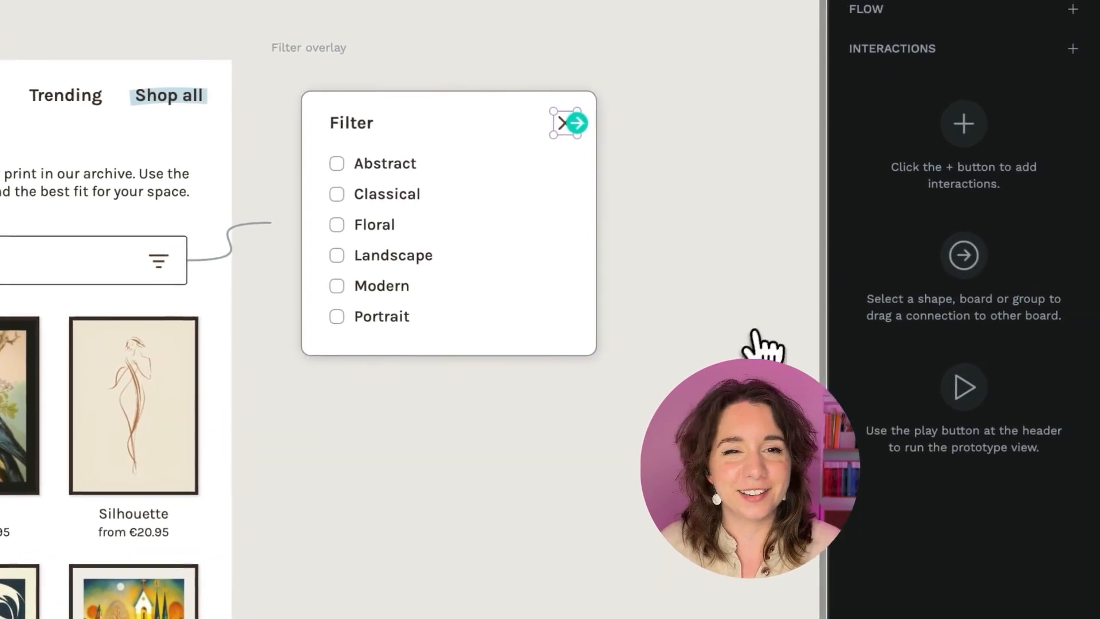
click(1072, 48)
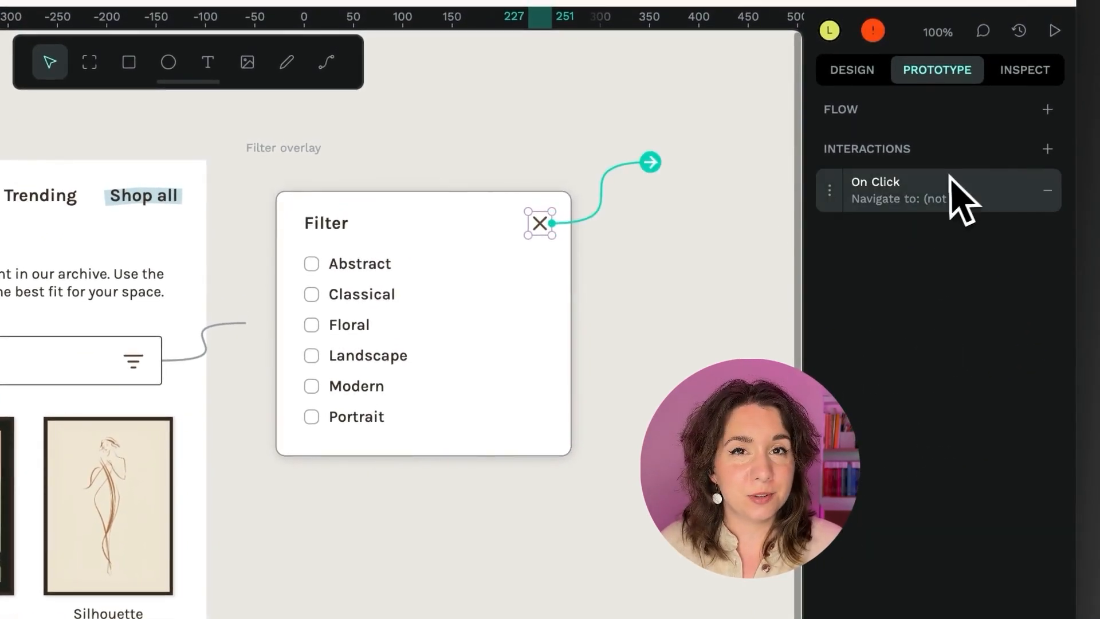
click(868, 193)
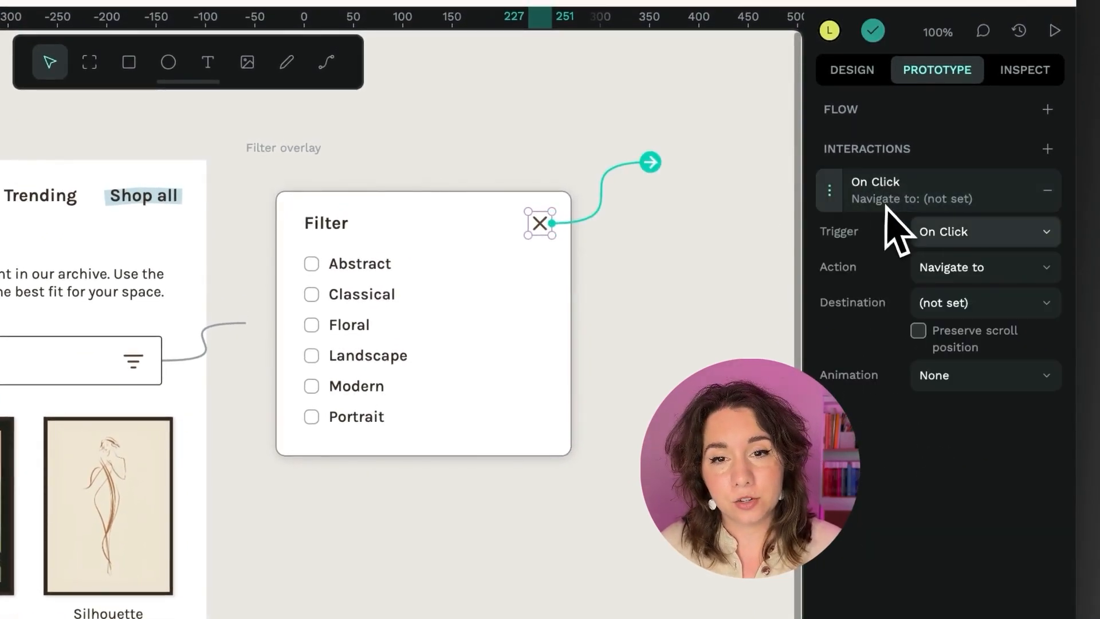
- Set the Close icon's interaction to the Close overlay action with Filter overlay as its destination
click(955, 268)
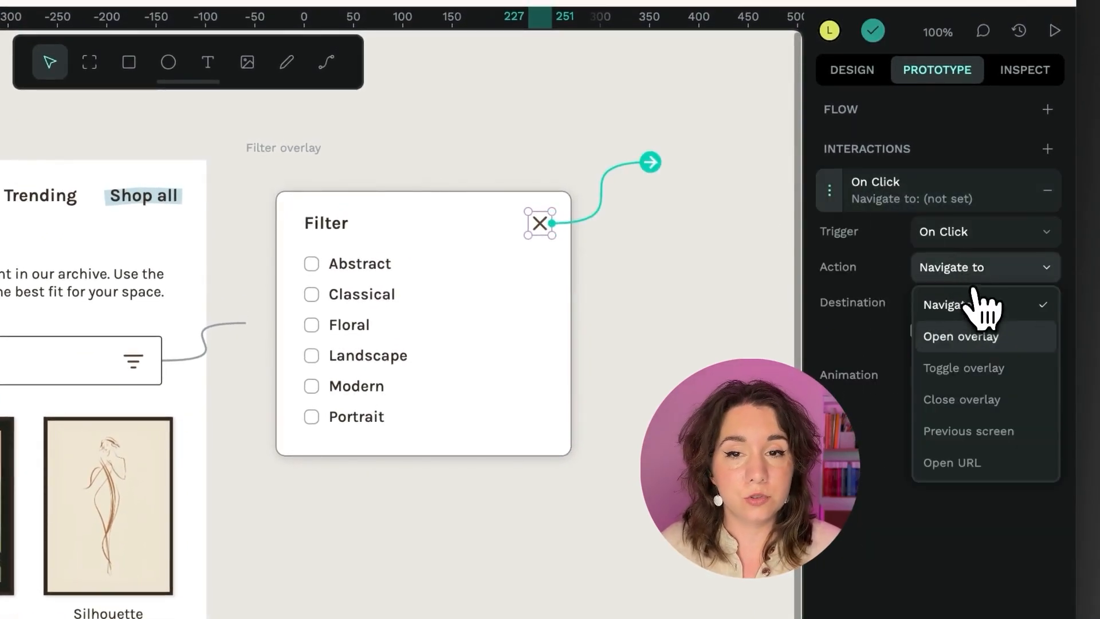
click(971, 401)
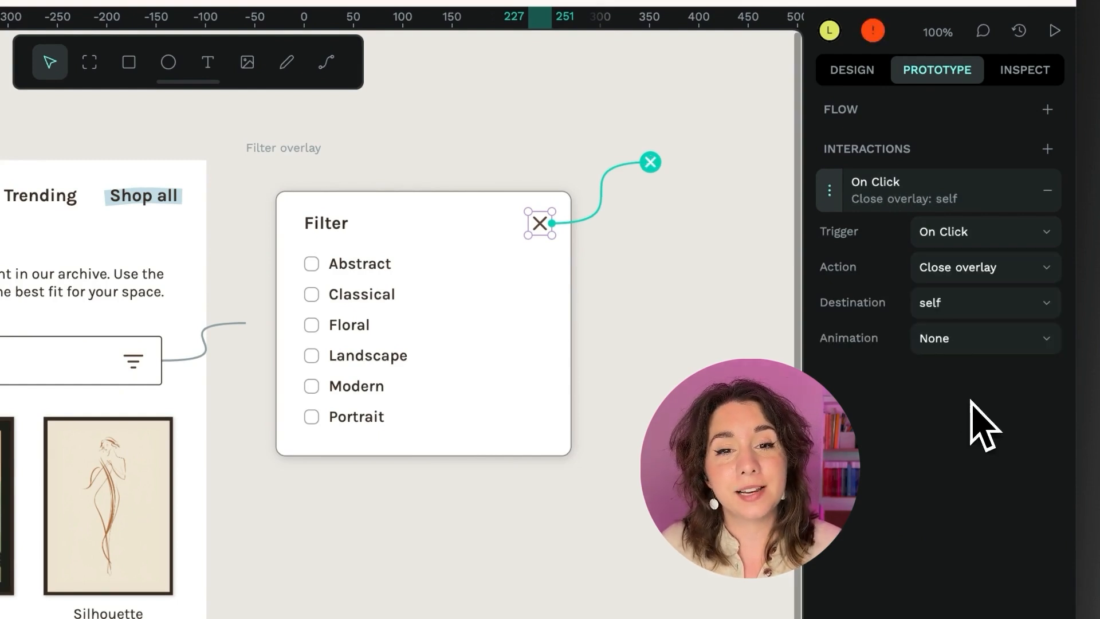
click(980, 314)
scroll(982, 446, down, 2)
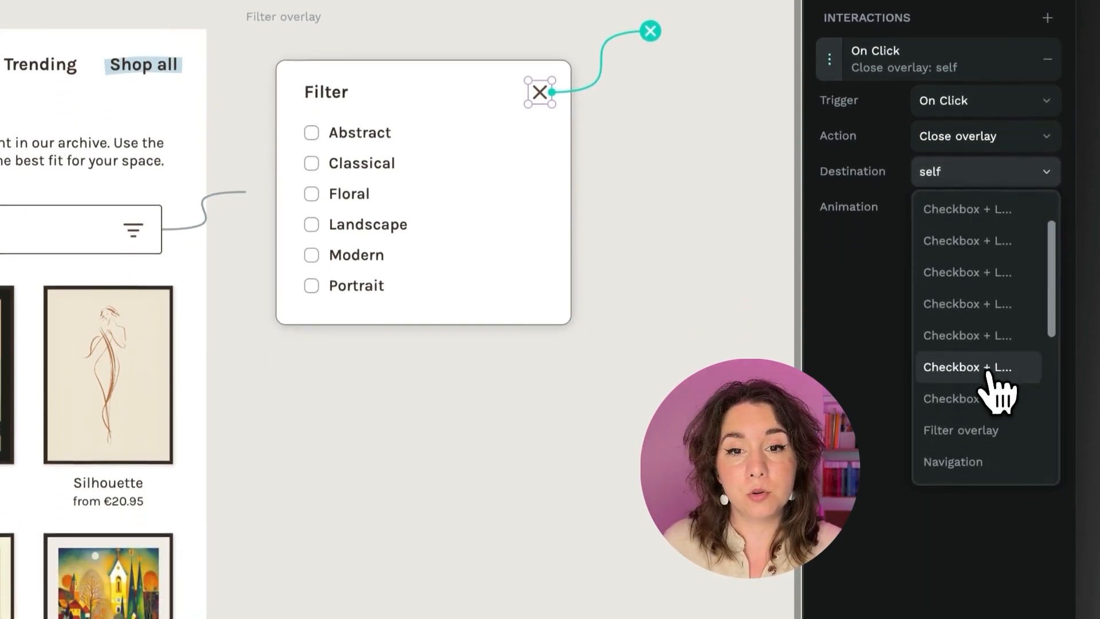
click(996, 560)
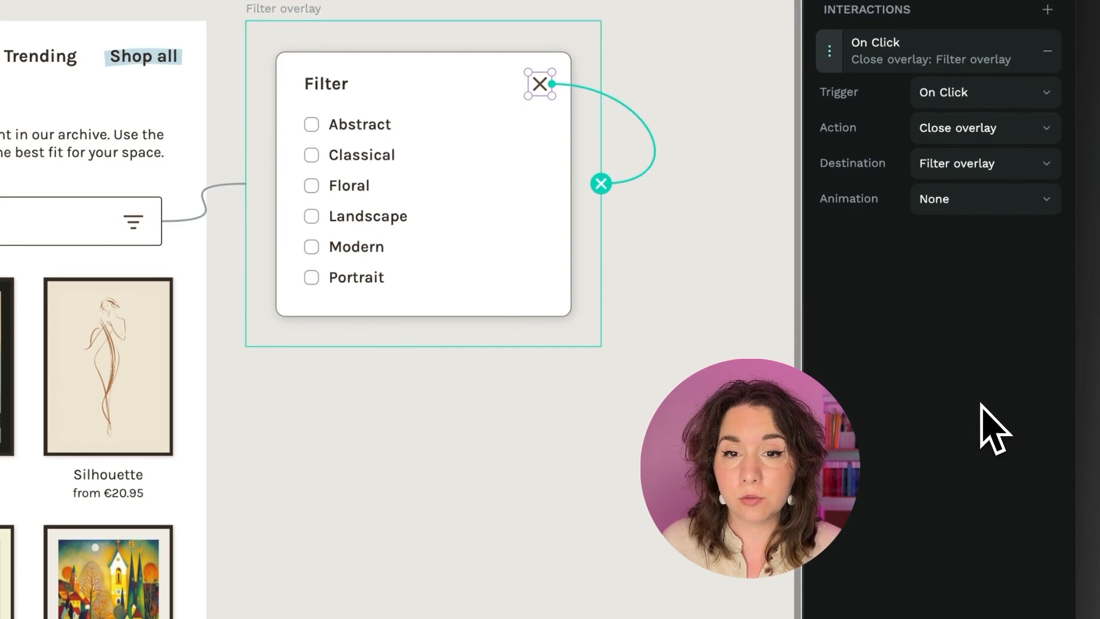
- Give the Close icon's Close overlay interaction a Dissolve animation with a 100 ms duration
click(985, 199)
click(968, 269)
click(943, 235)
key(BackSpace)
text(100)
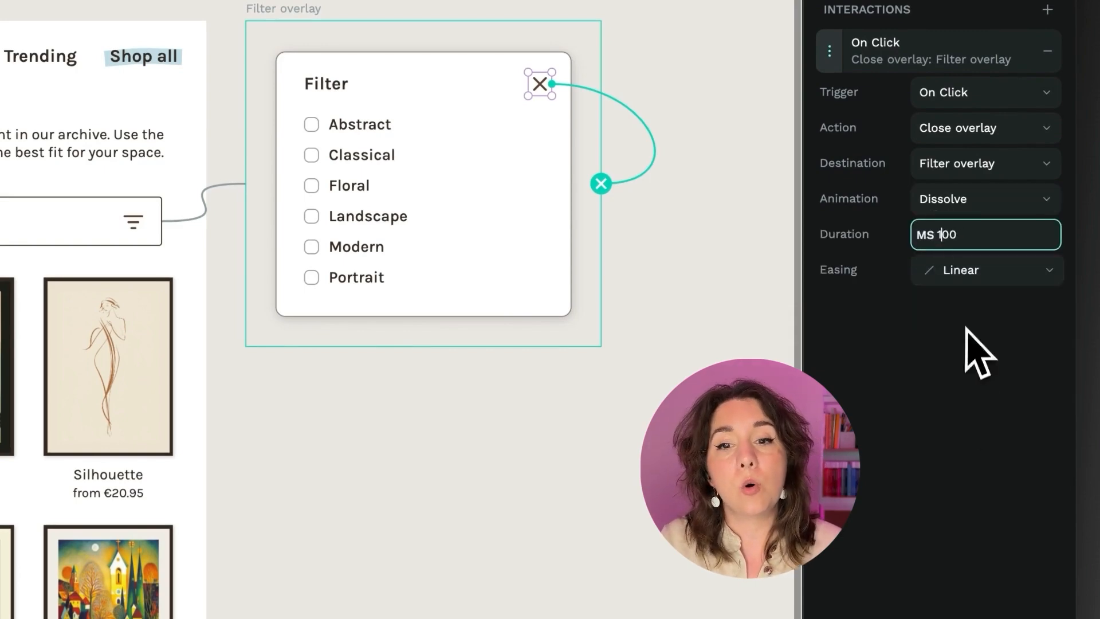
key(Return)
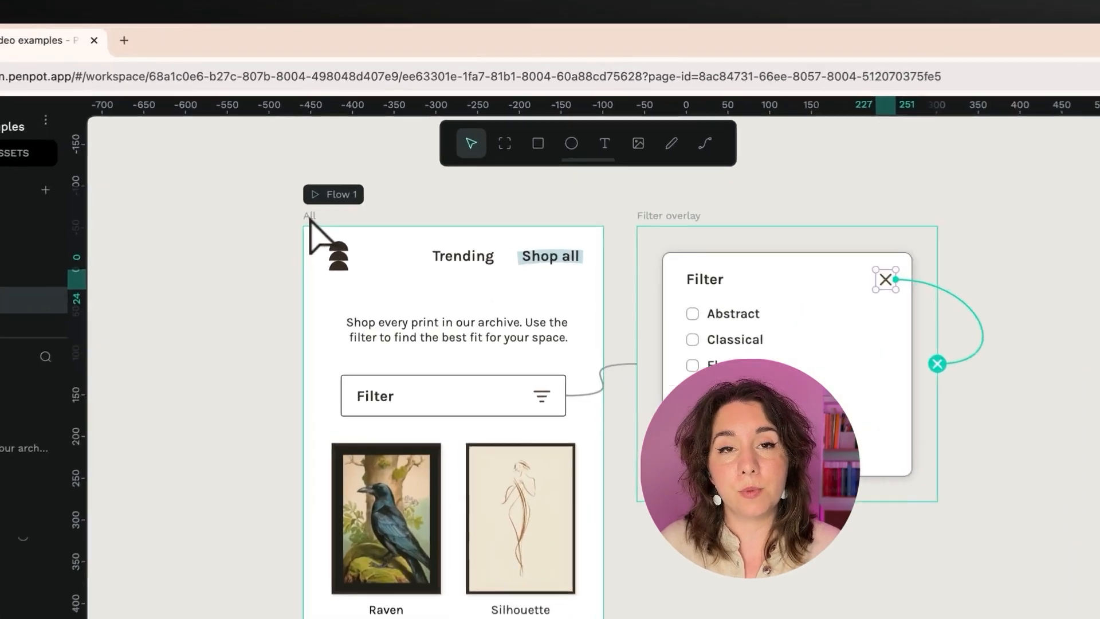
- Rename the All board's flow as "Filter overlay"
click(361, 154)
double_click(952, 152)
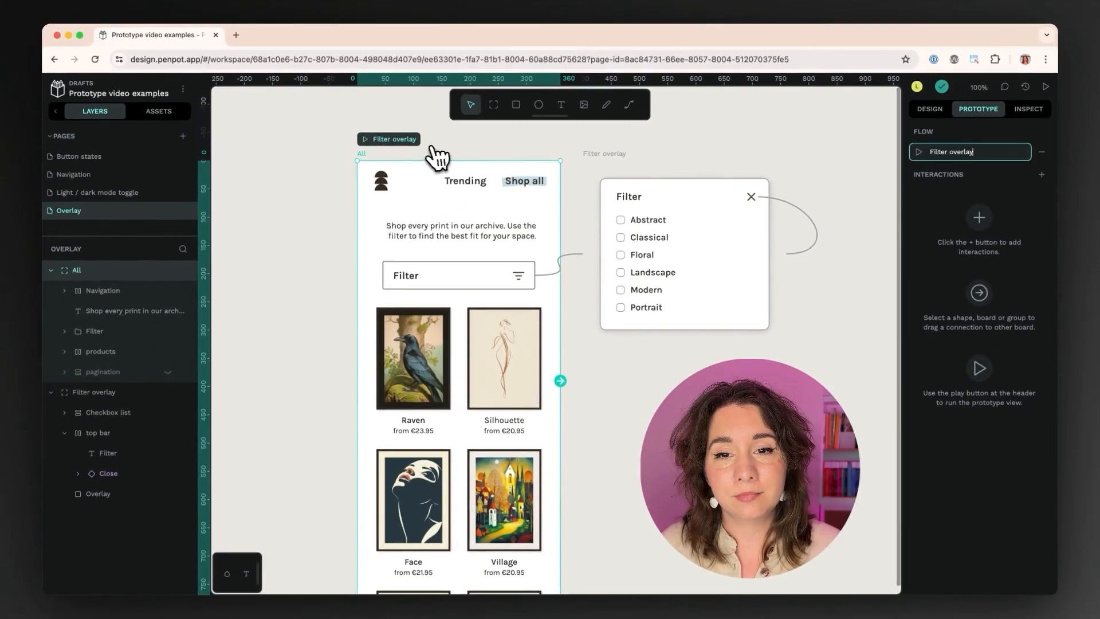
- Preview the Filter overlay flow, opening the filter panel from the Filter field and closing it with its close icon
click(391, 141)
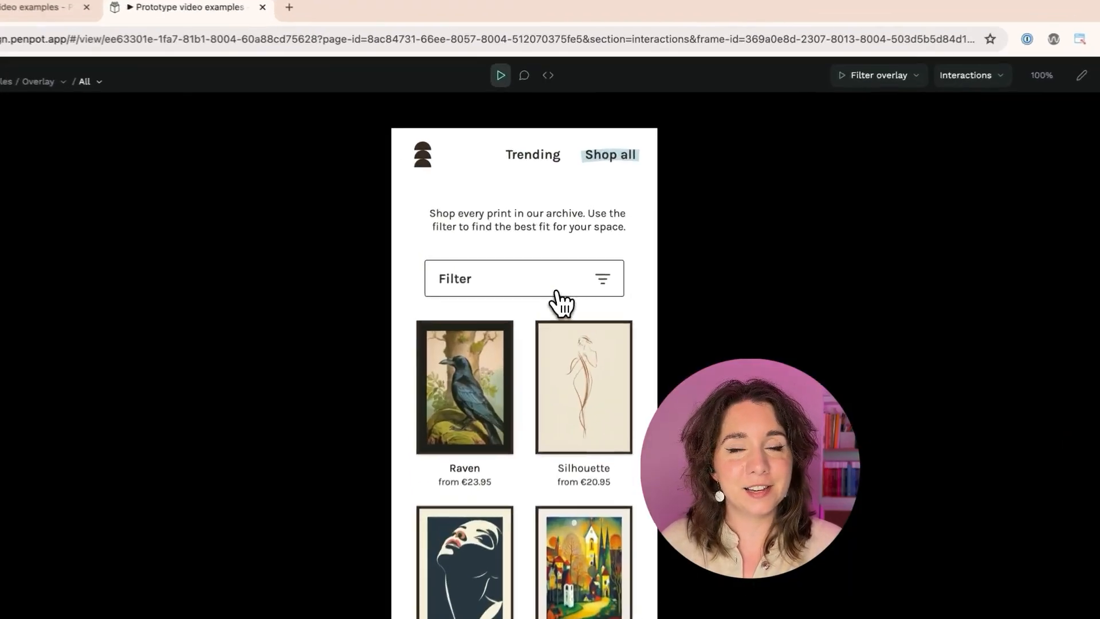
click(549, 243)
click(606, 242)
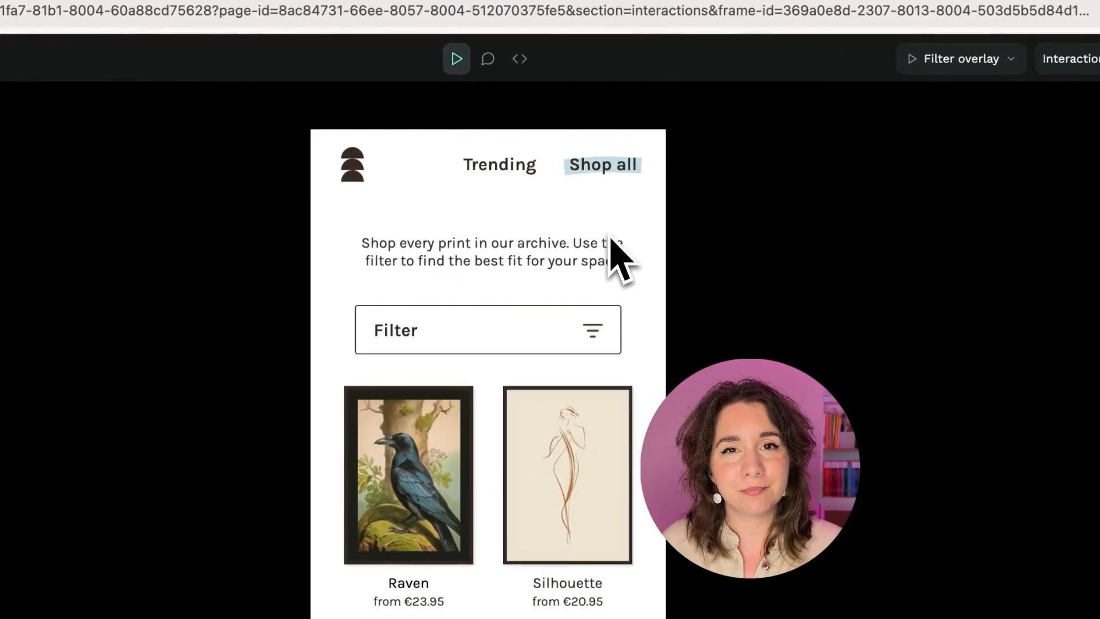
click(517, 335)
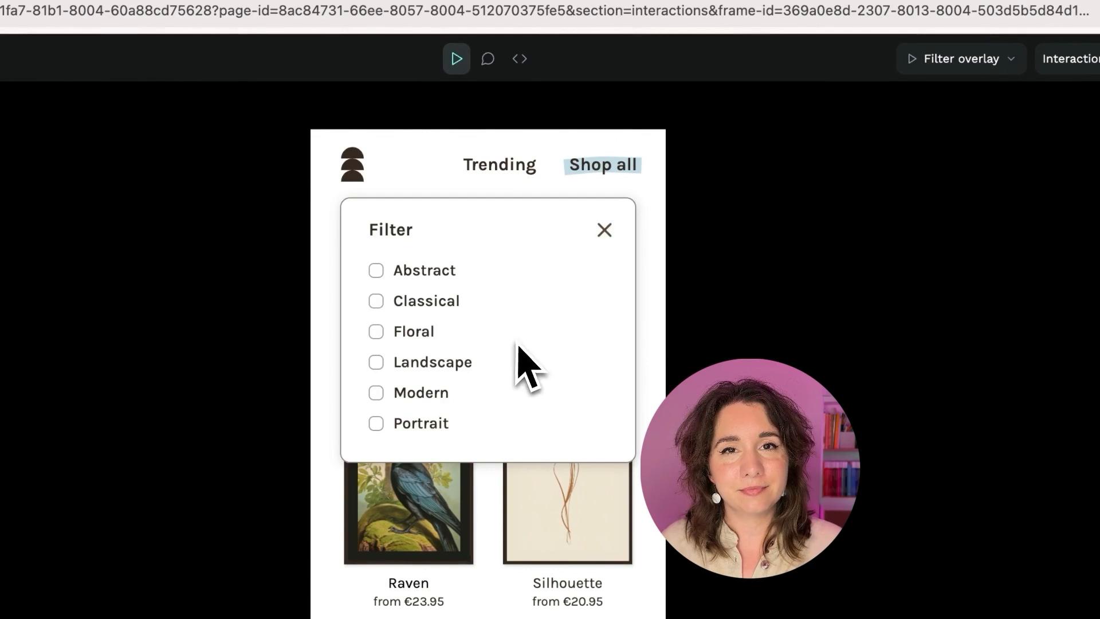
click(604, 231)
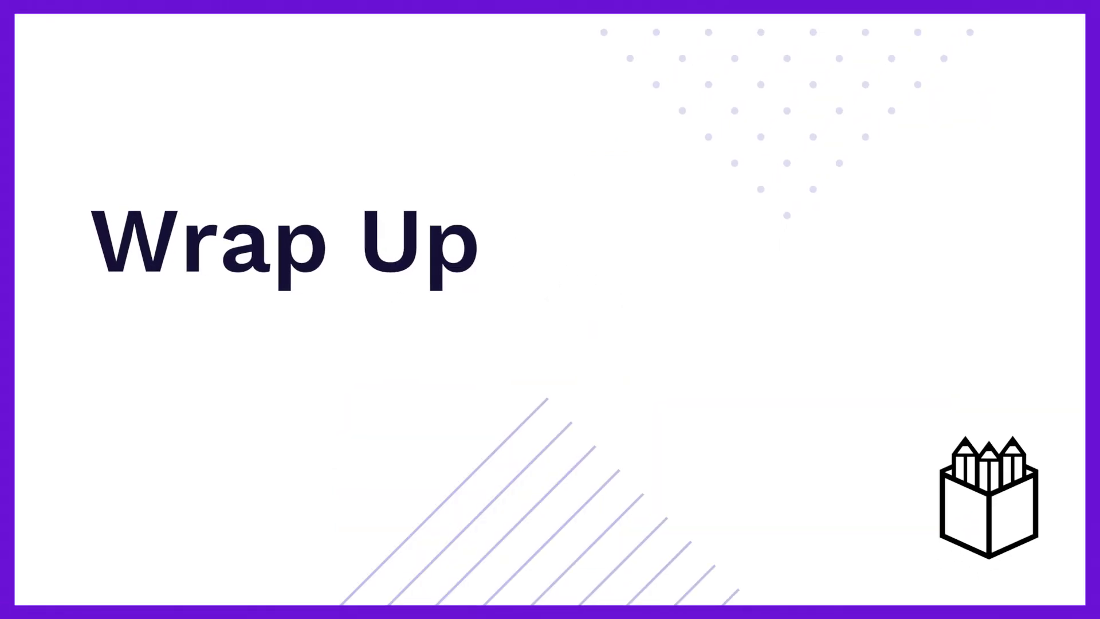